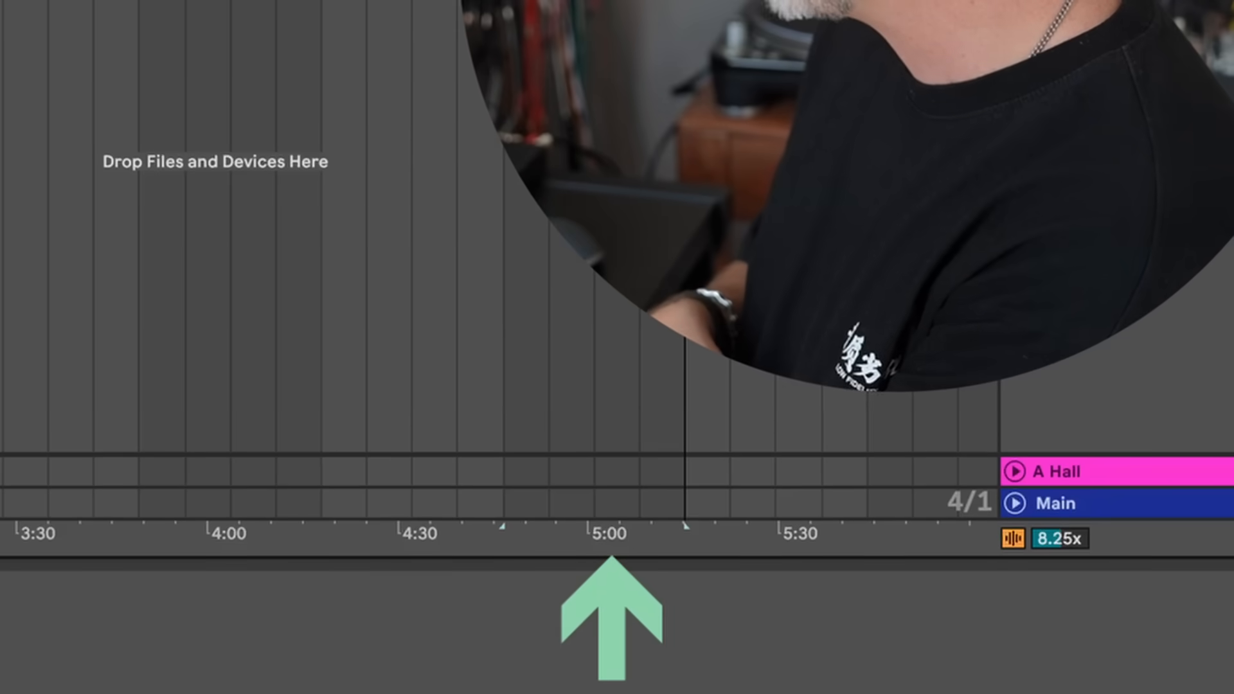
Duplicate the looped section's time once more and delete the empty time before bar 33
key("shift+super+d")
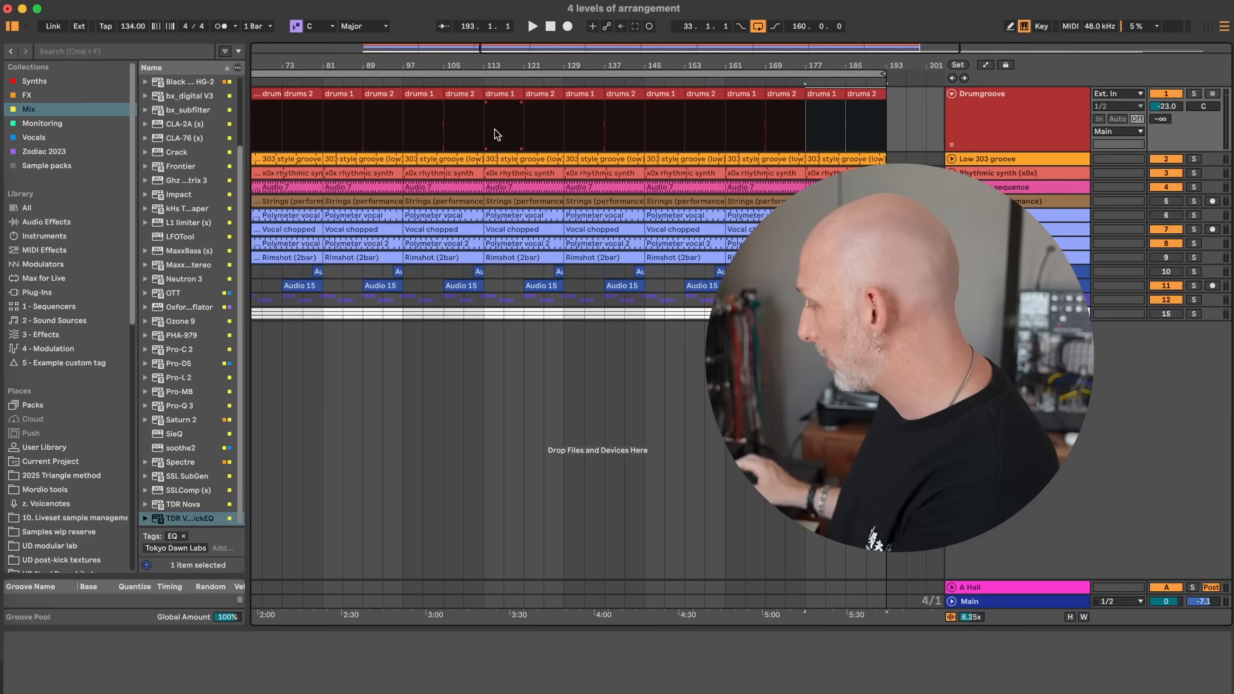
left_click_drag(495, 65, 533, 39)
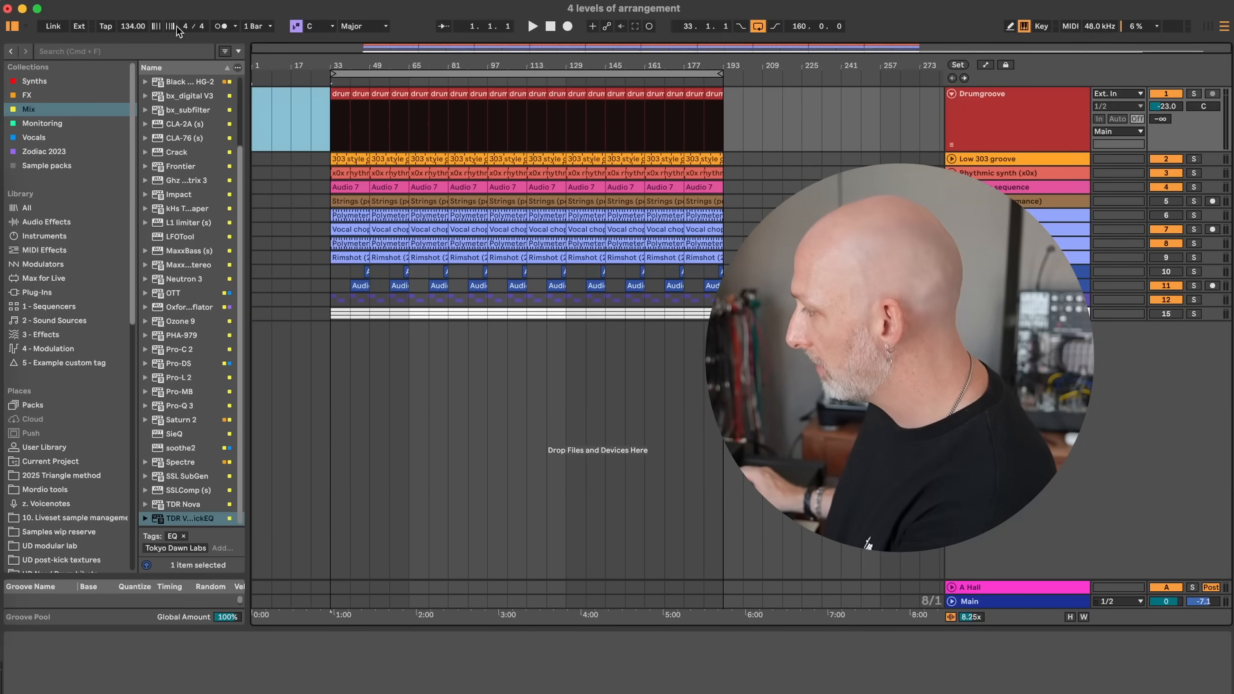
left_click(68, 1)
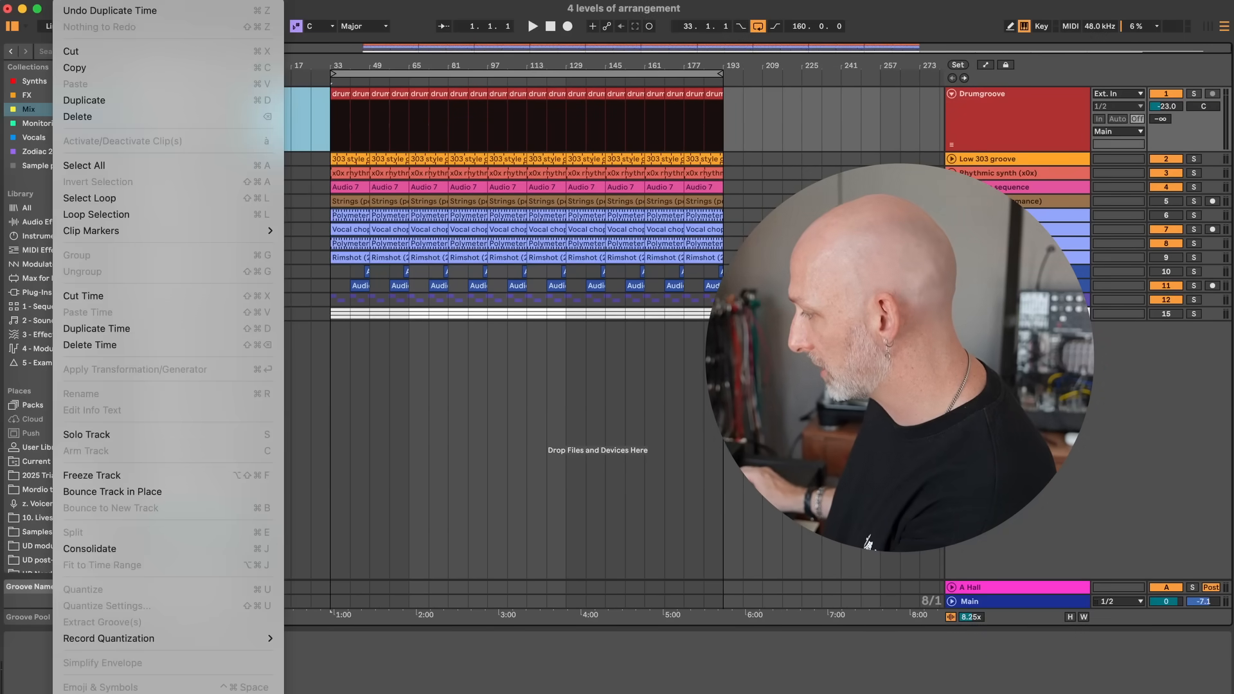
left_click(111, 346)
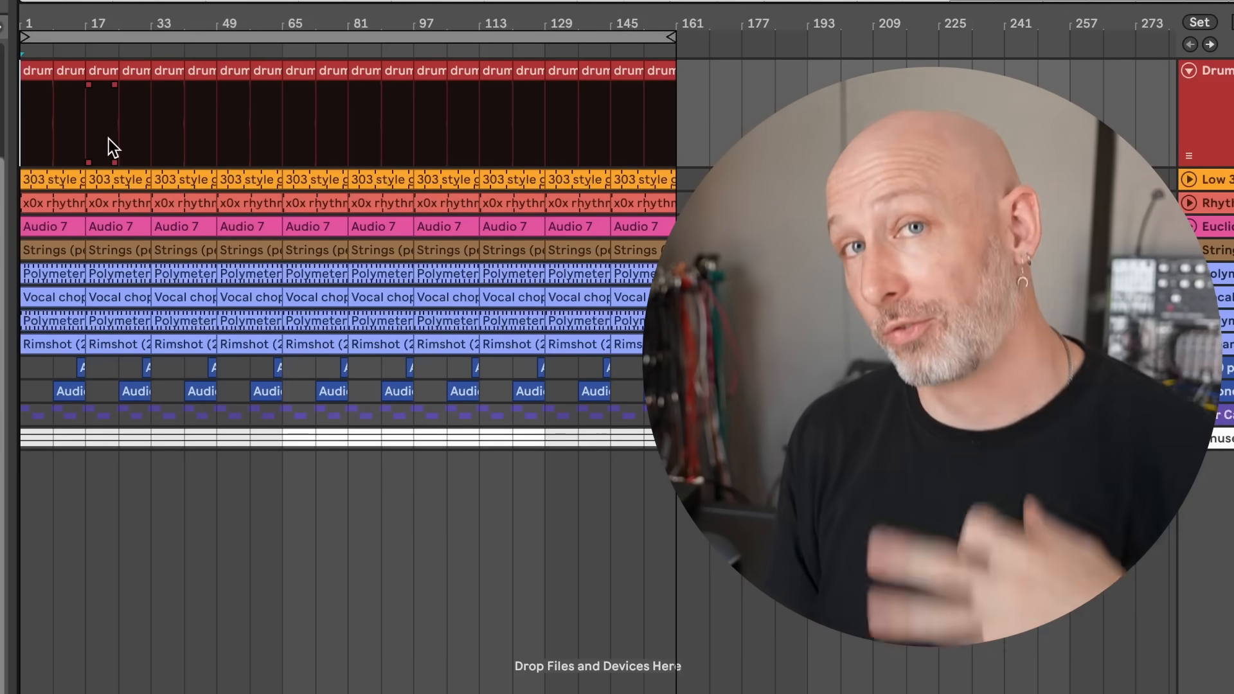
Delete the Audio 7, Strings, vocal and rimshot clips from the first 16 bars of the arrangement
left_click(25, 121)
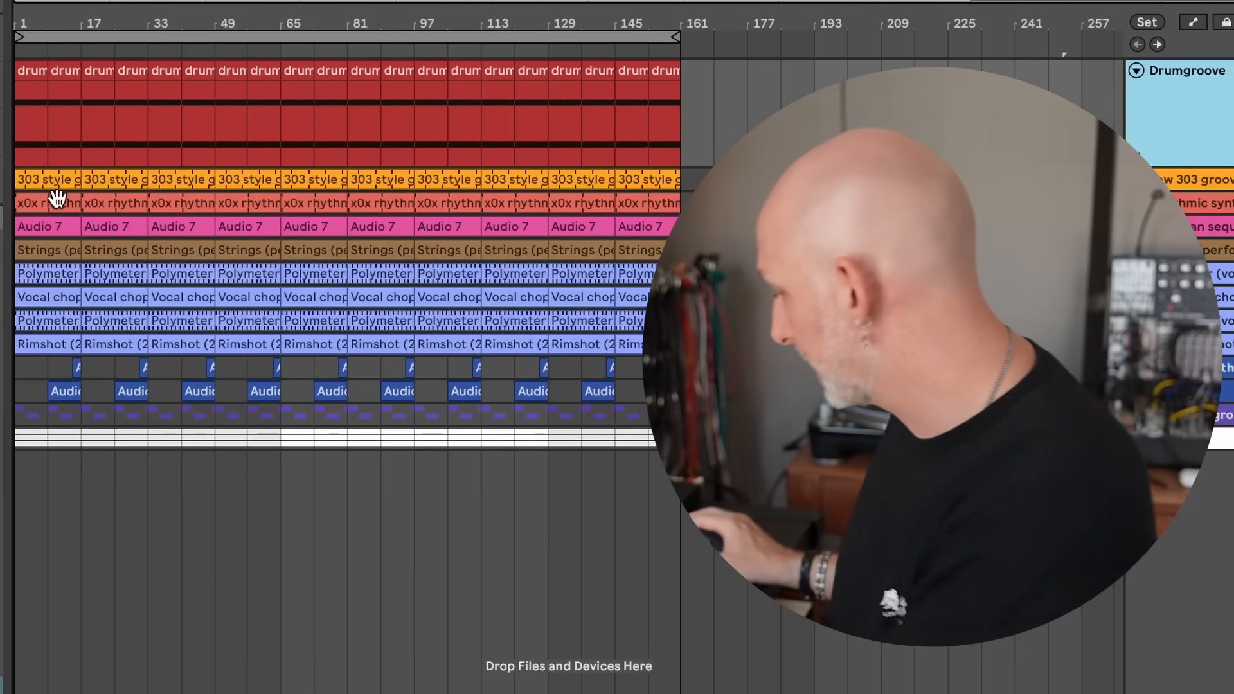
left_click(47, 319)
key("Delete")
left_click(42, 273)
key("Delete")
left_click(45, 227)
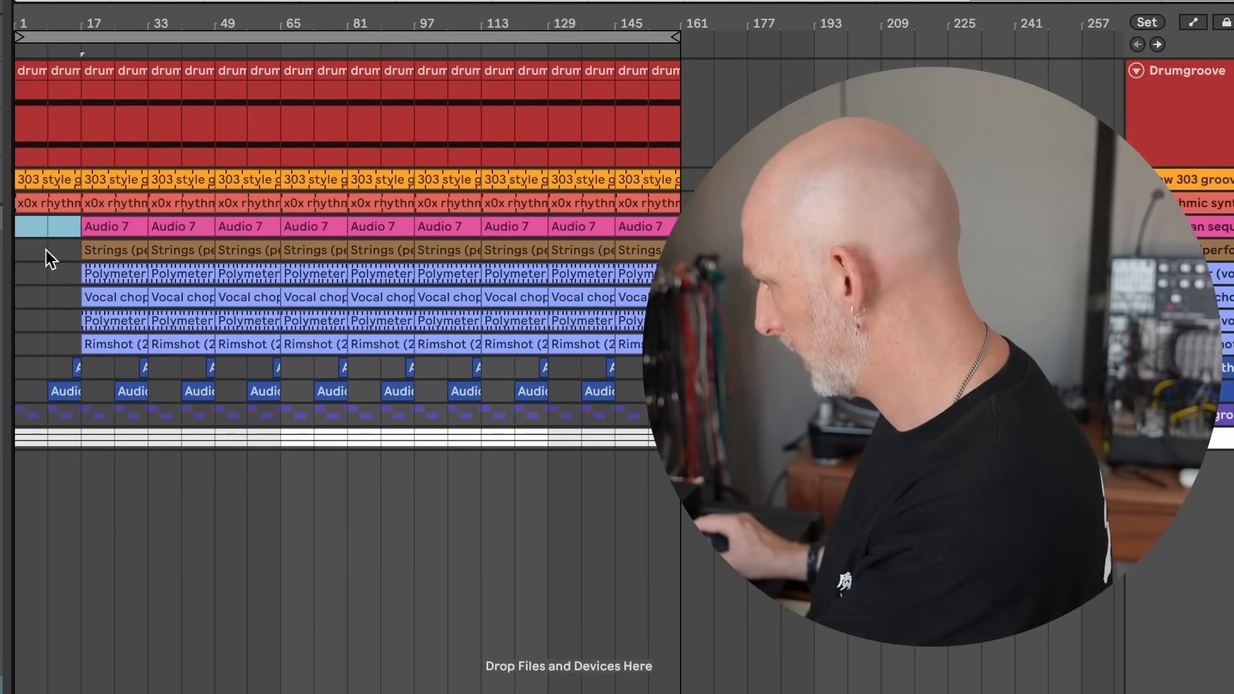
key("Delete")
Stagger the vocal and rimshot entries by deleting their early clips, and clear the drums from bars 65–81 and 113–121
left_click(115, 321)
key("Delete")
key("Delete")
left_click(498, 71)
key("Delete")
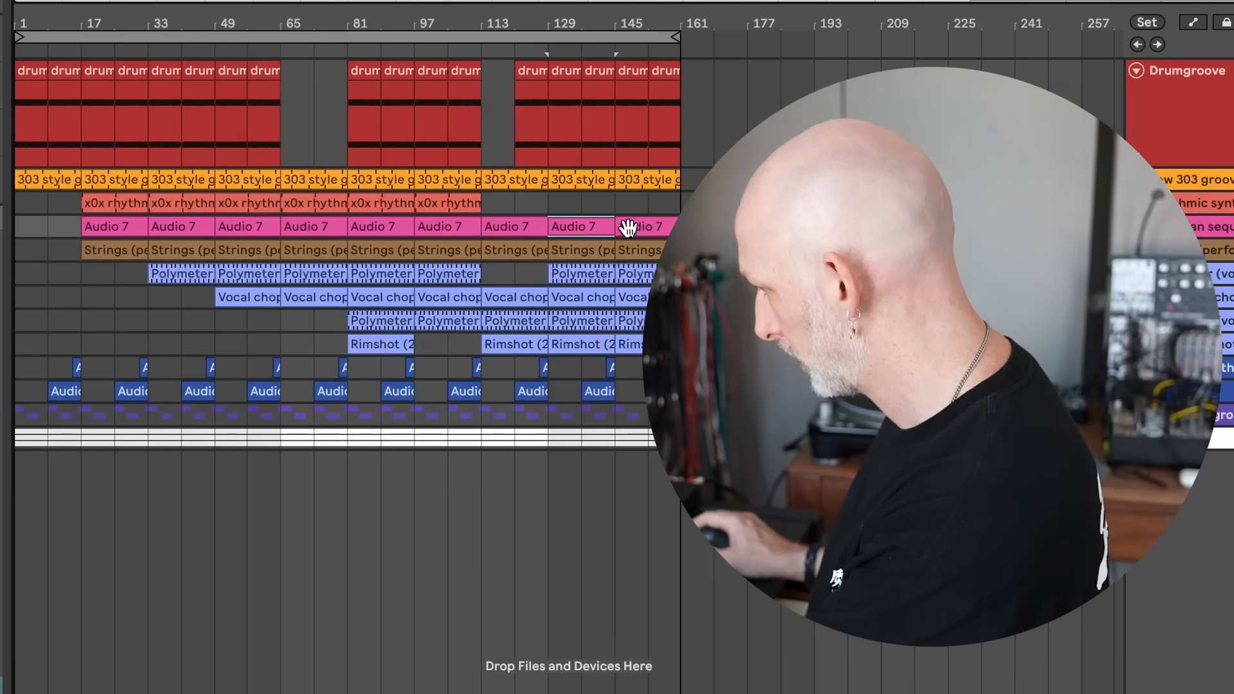
Delete the Audio 7, Strings and first Polymeter vocal clips from bar 113 onward, and the Vocal chopped clips from bar 129
left_click(628, 227)
key("Delete")
left_click(581, 250)
key("Delete")
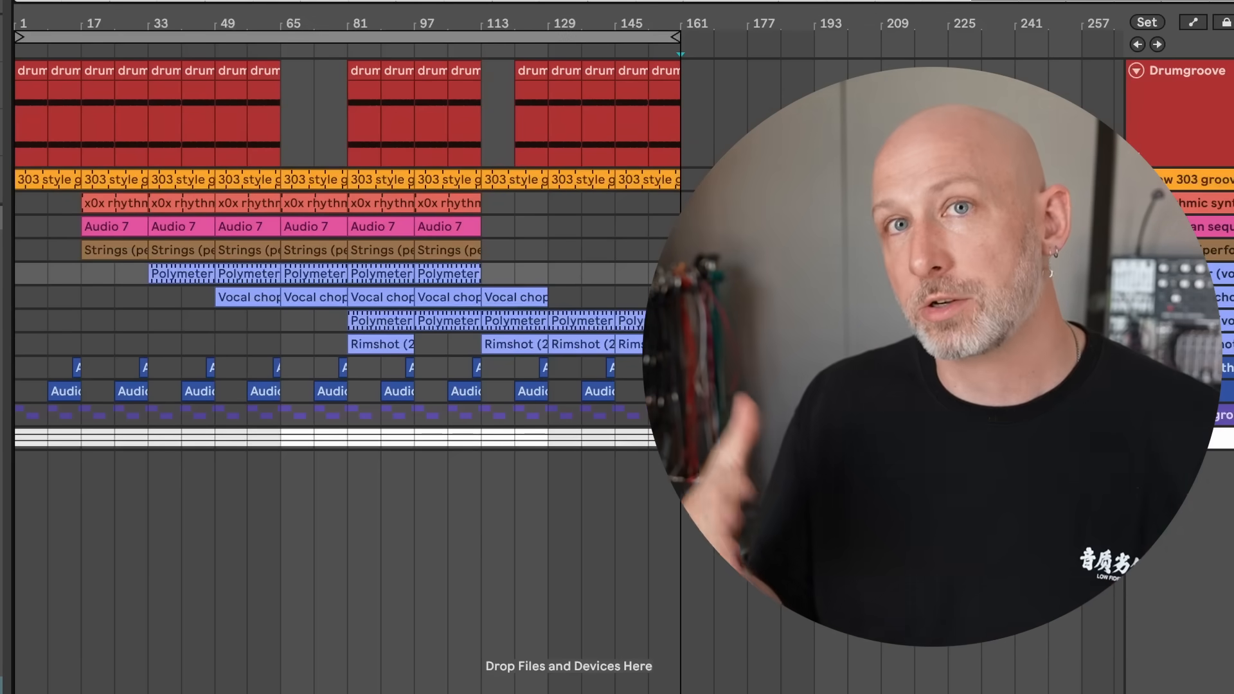
left_click_drag(209, 326, 350, 325)
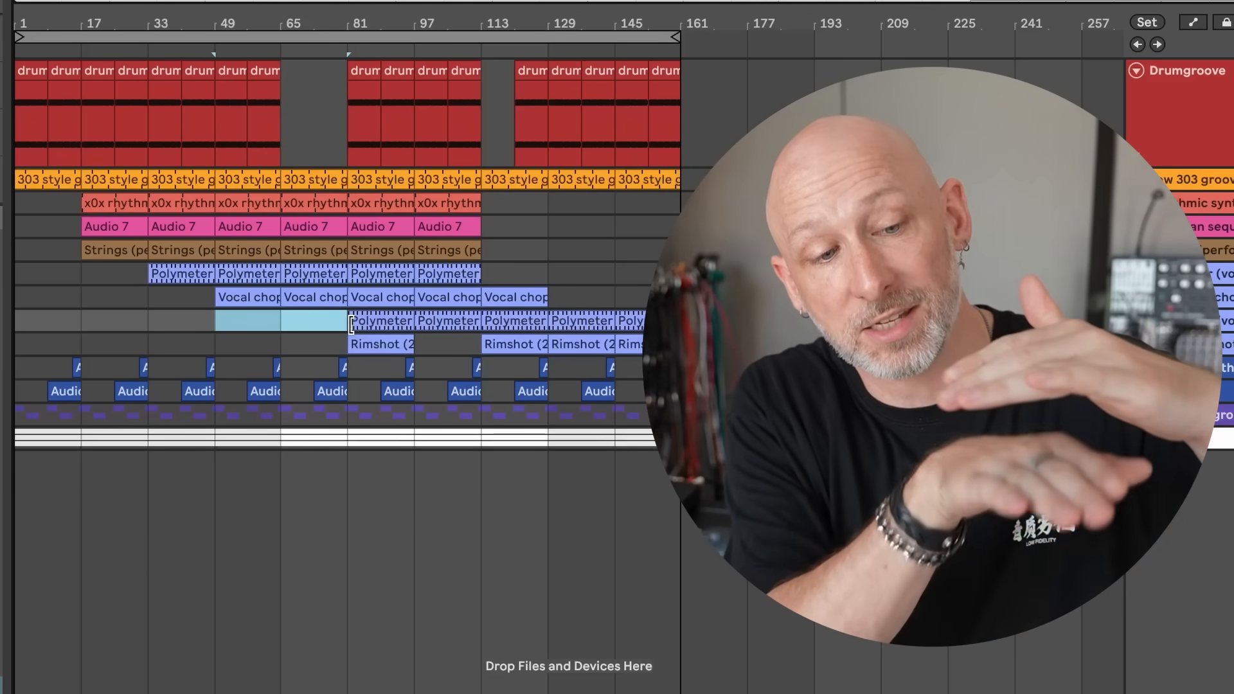
left_click(24, 252)
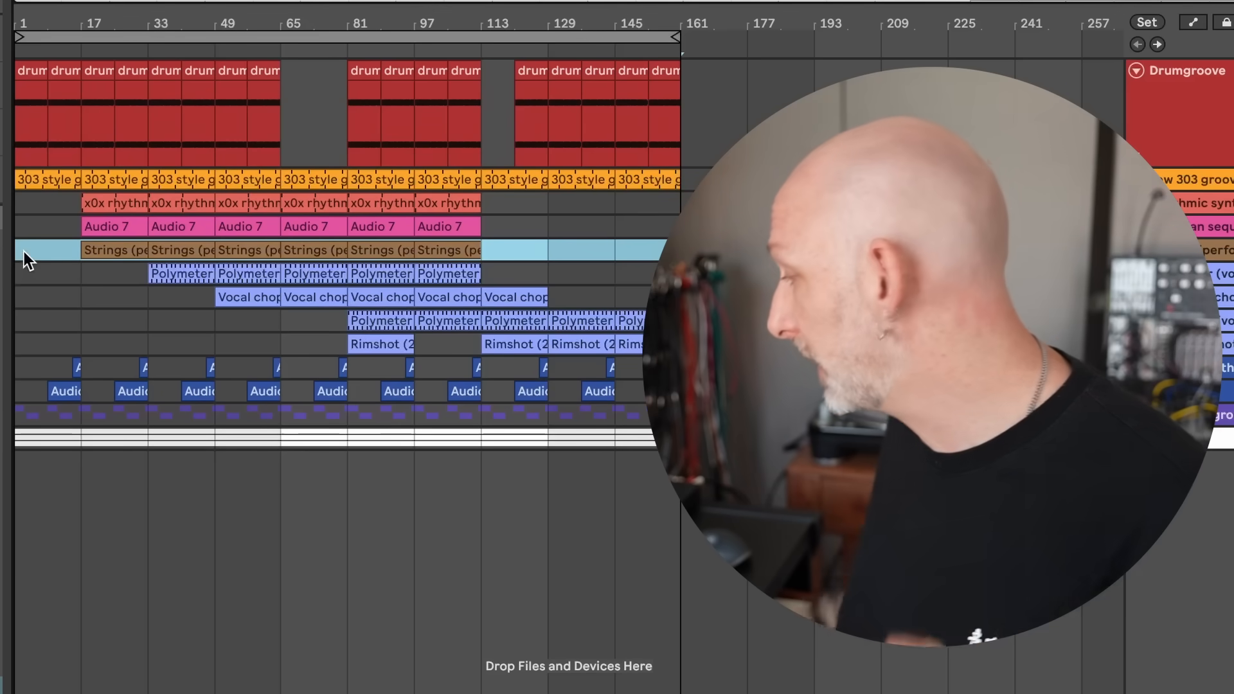
Insert 16 bars of silence before the arrangement, and widen the loop to start before bar 17 and end well past bar 177
left_click_drag(73, 273, 22, 274)
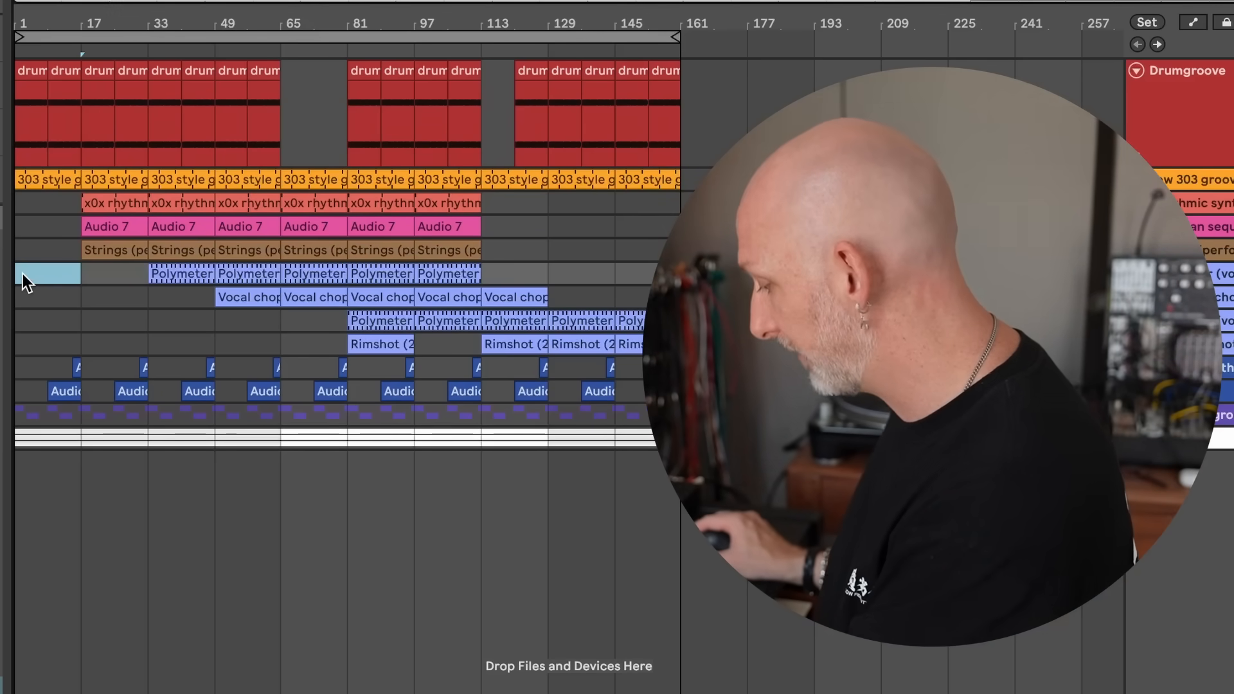
key("super+i")
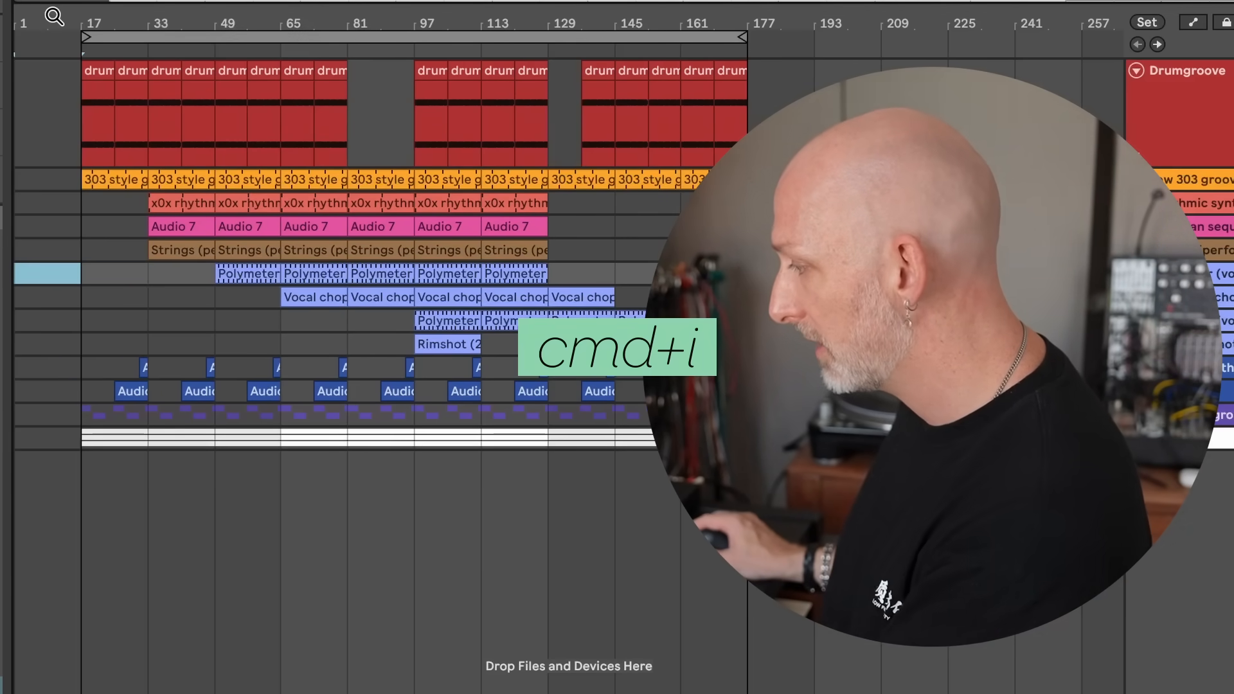
left_click_drag(53, 16, 83, 277)
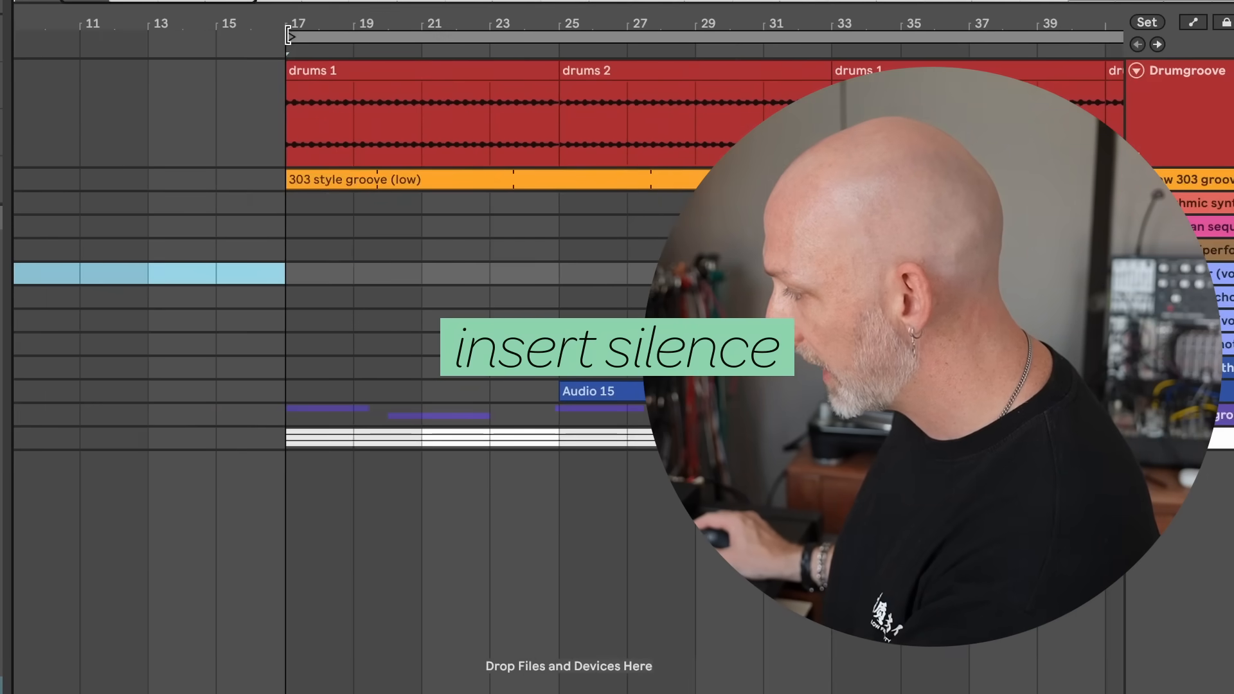
left_click_drag(288, 36, 242, 38)
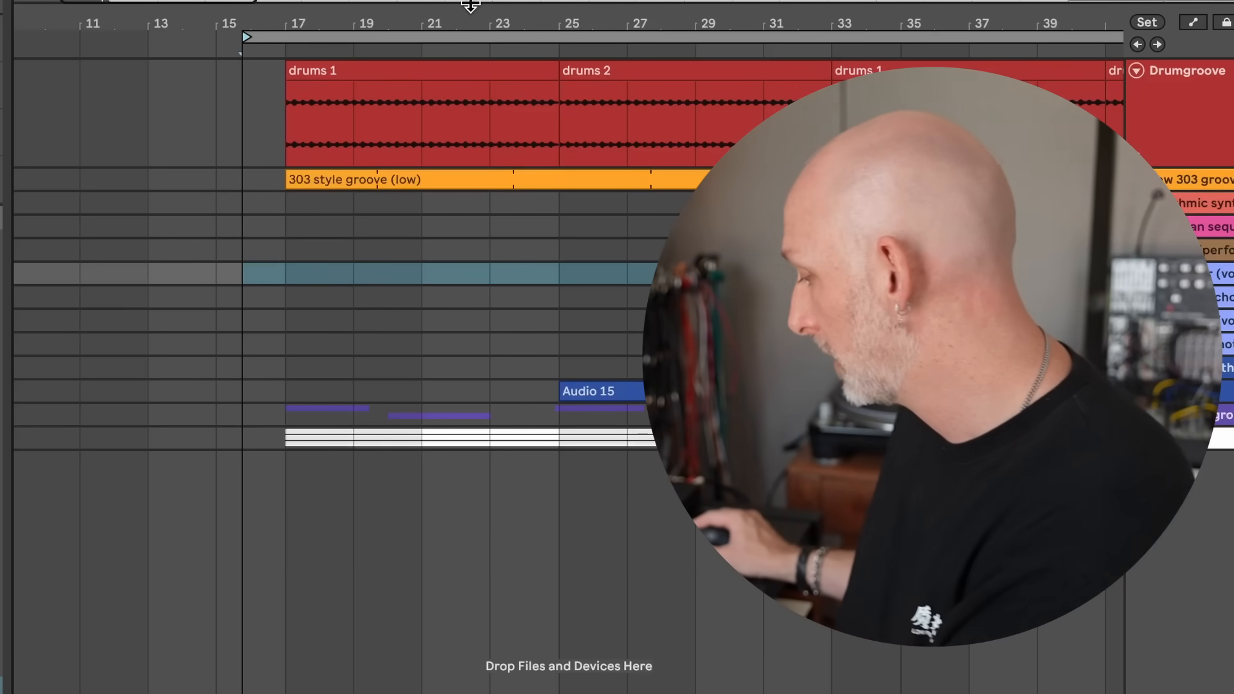
double_click(578, 27)
left_click_drag(727, 22, 604, 237)
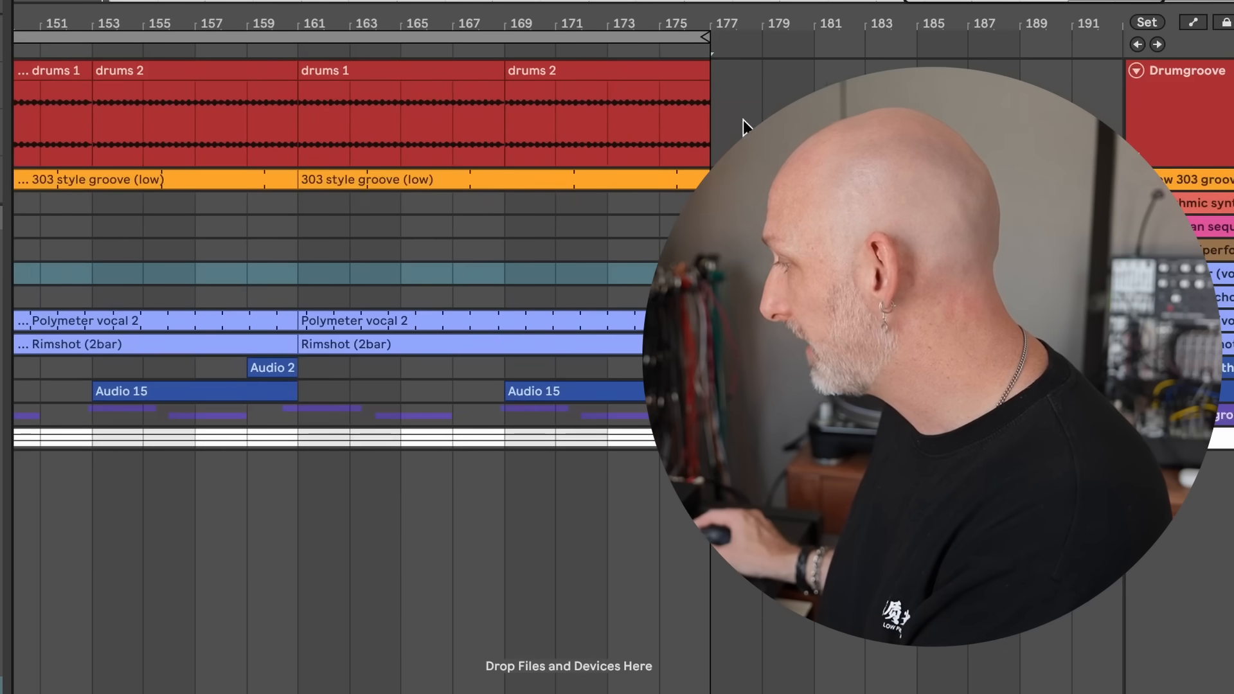
left_click_drag(703, 37, 1064, 48)
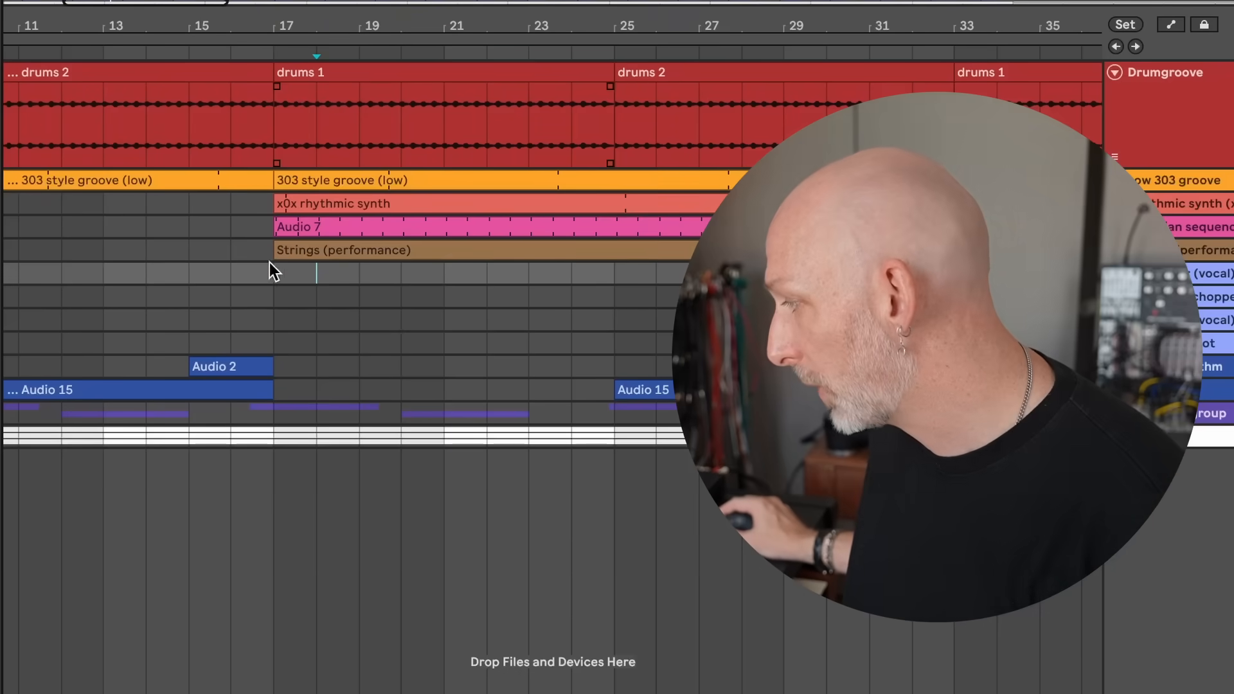
Inspect the section change at bar 17 by selecting the spans around it on the track below Strings
mouse_move(252, 45)
left_mouse_down()
mouse_move(326, 165)
mouse_move(358, 145)
left_mouse_up()
left_click(299, 279)
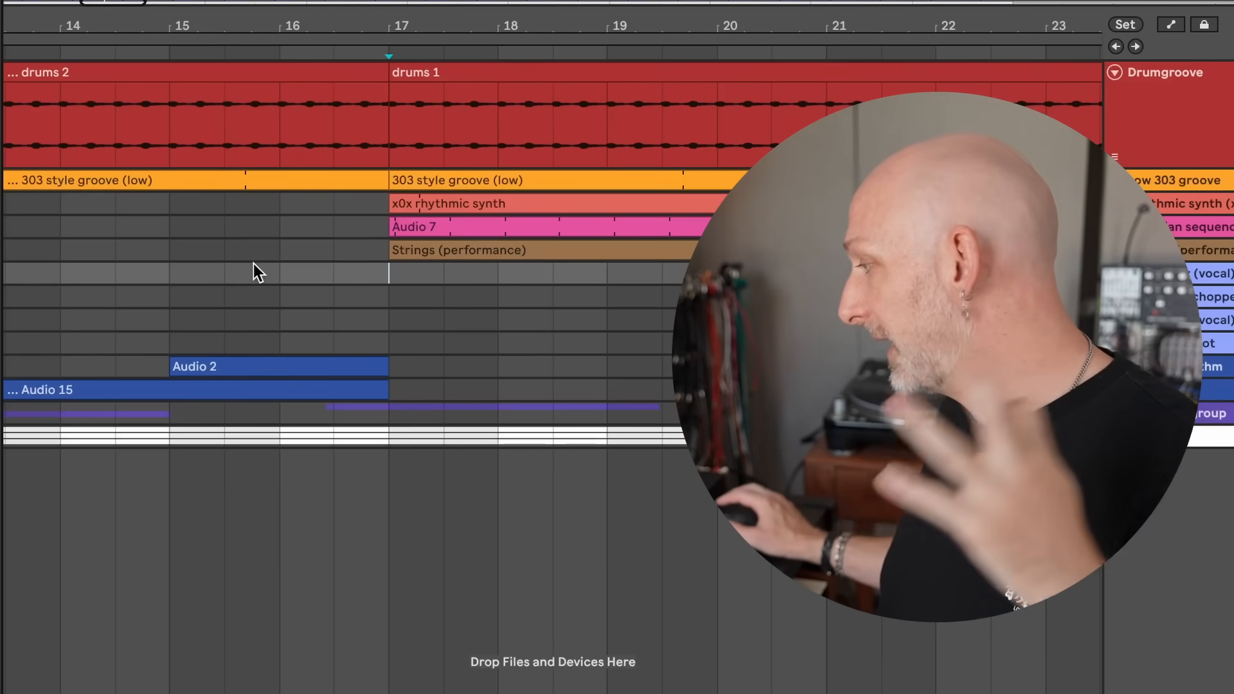
left_click_drag(171, 272, 662, 273)
left_click(385, 270)
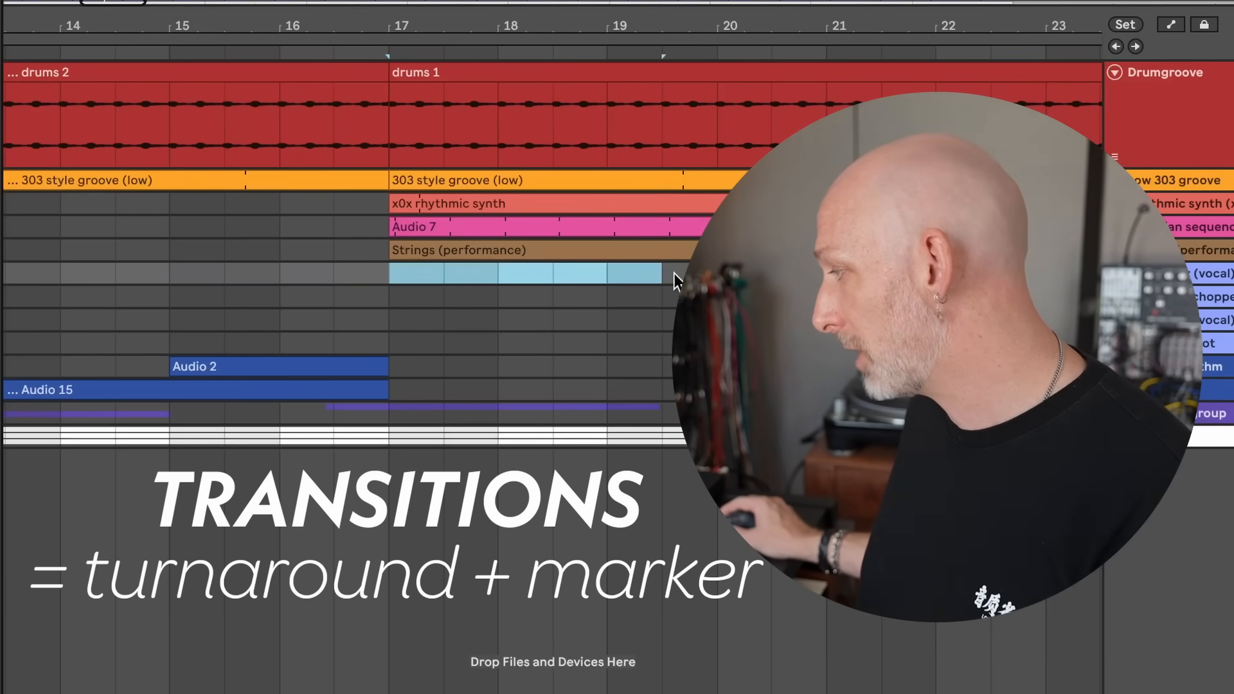
Examine the TURNAROUND and MARKER clips on either side of bar 17 by selecting each one's span
left_click(291, 275)
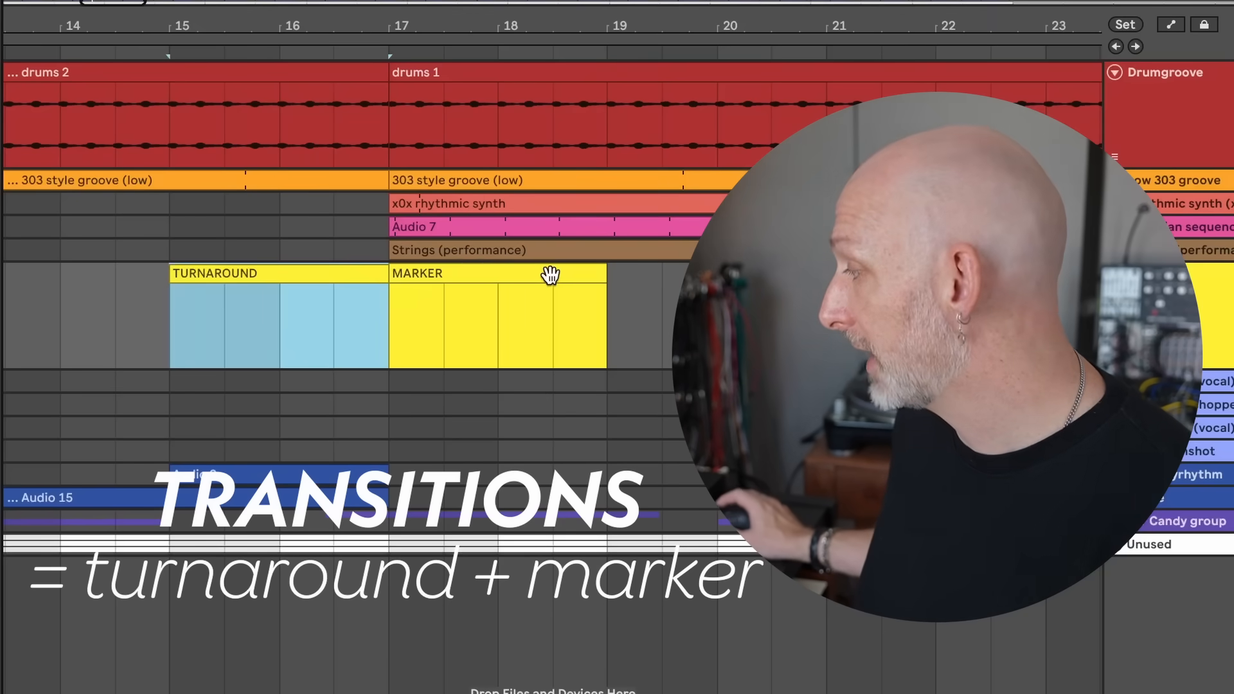
left_click(550, 275)
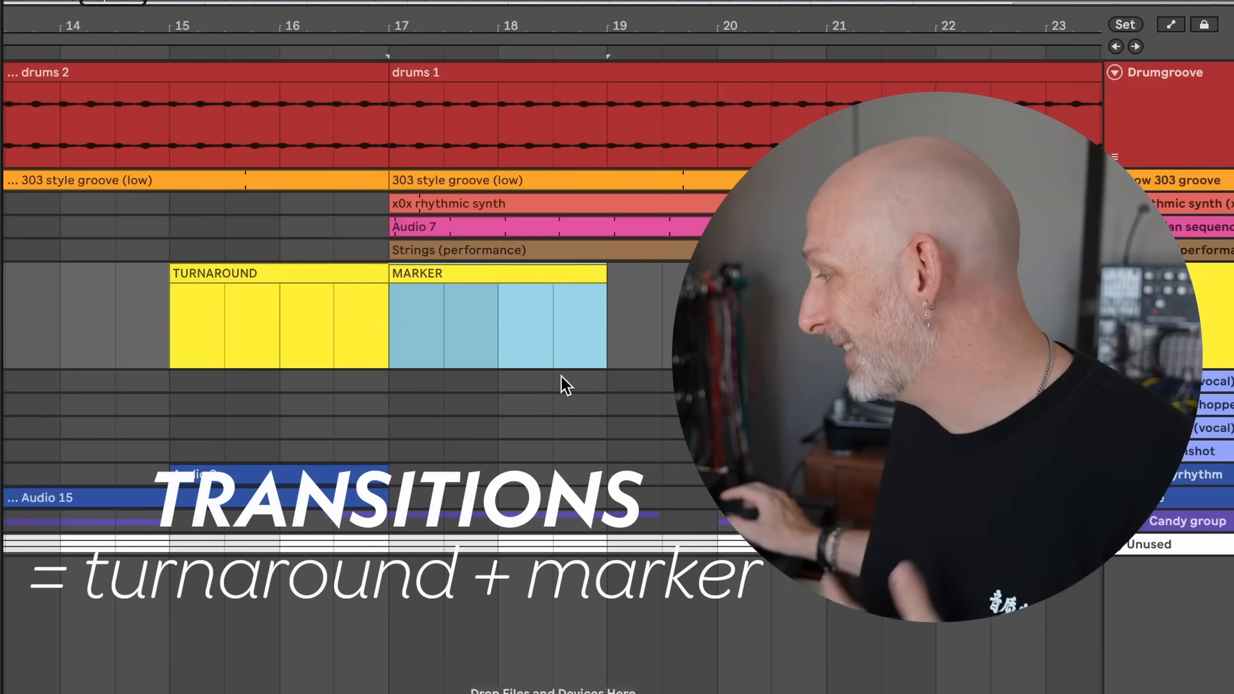
left_click_drag(168, 310, 383, 314)
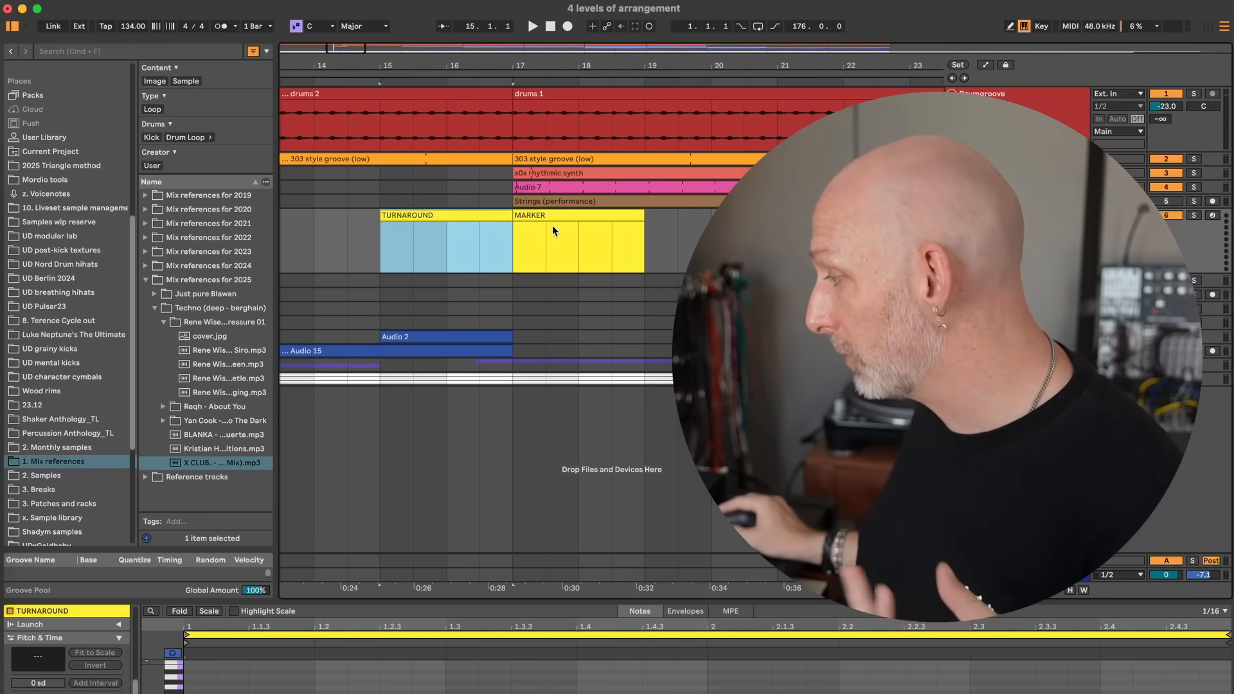
left_click_drag(491, 65, 510, 111)
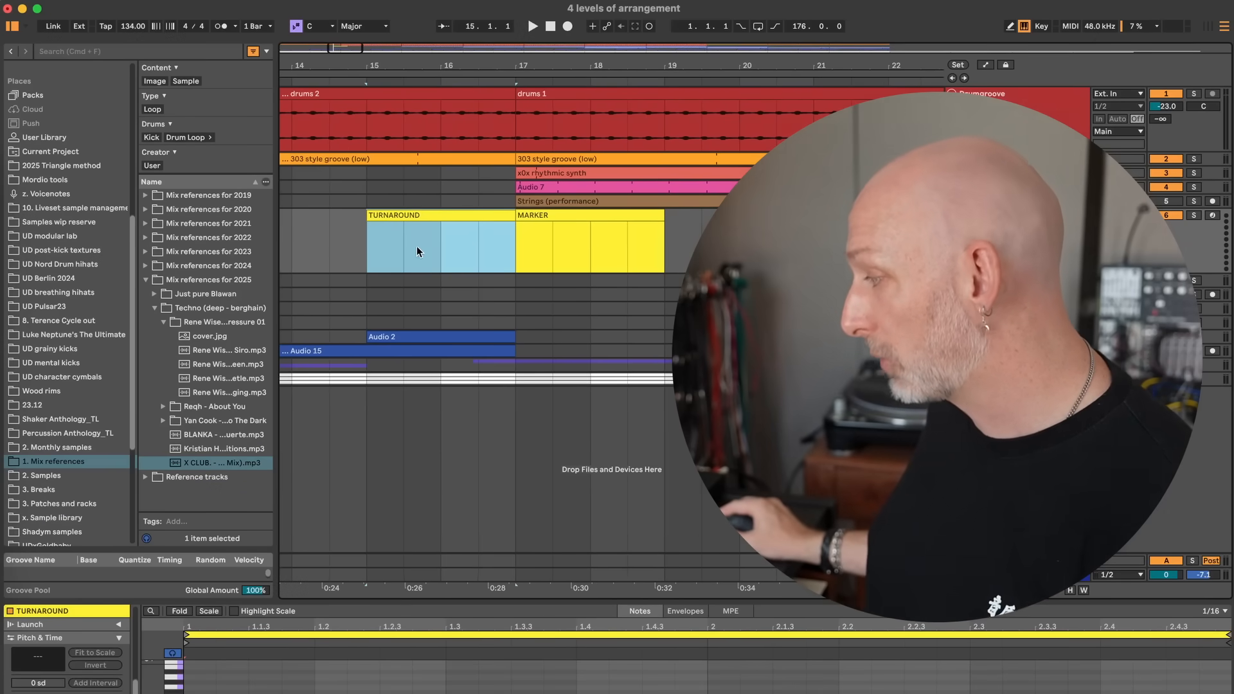
left_click_drag(417, 249, 669, 258)
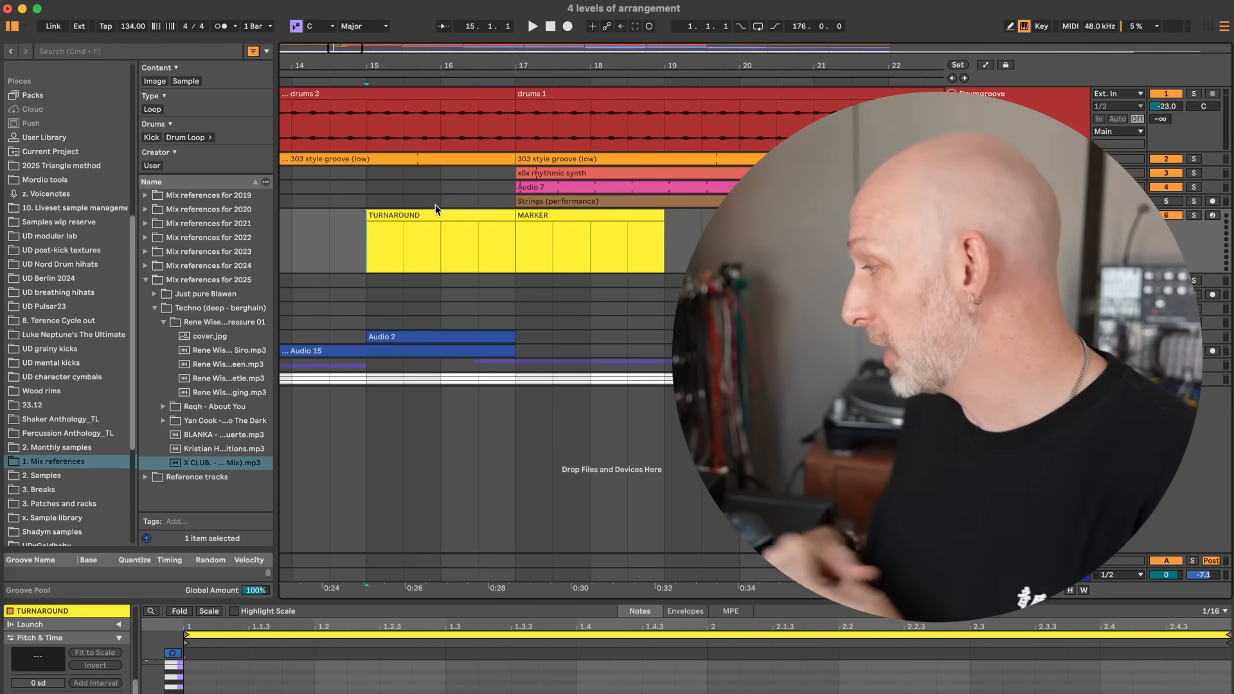
Delete the Drumgroove audio in bar 16 and audition the transition into bar 17
left_click(474, 137)
key("Delete")
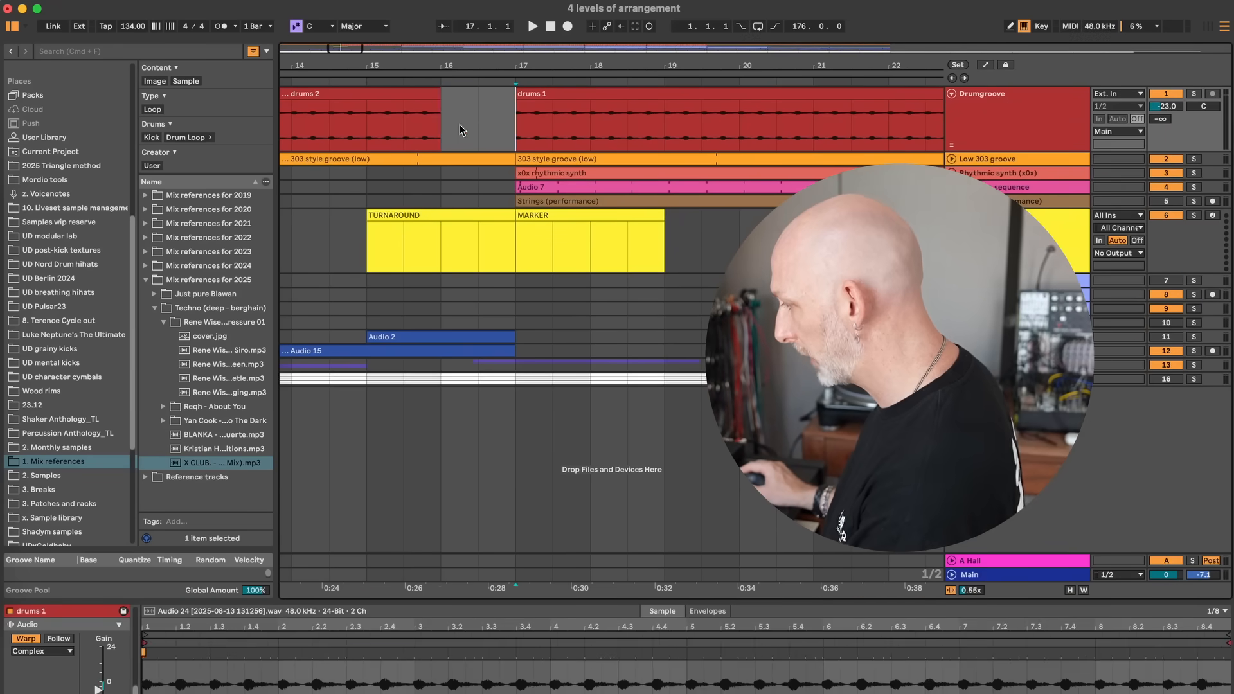
left_click(410, 118)
key("space")
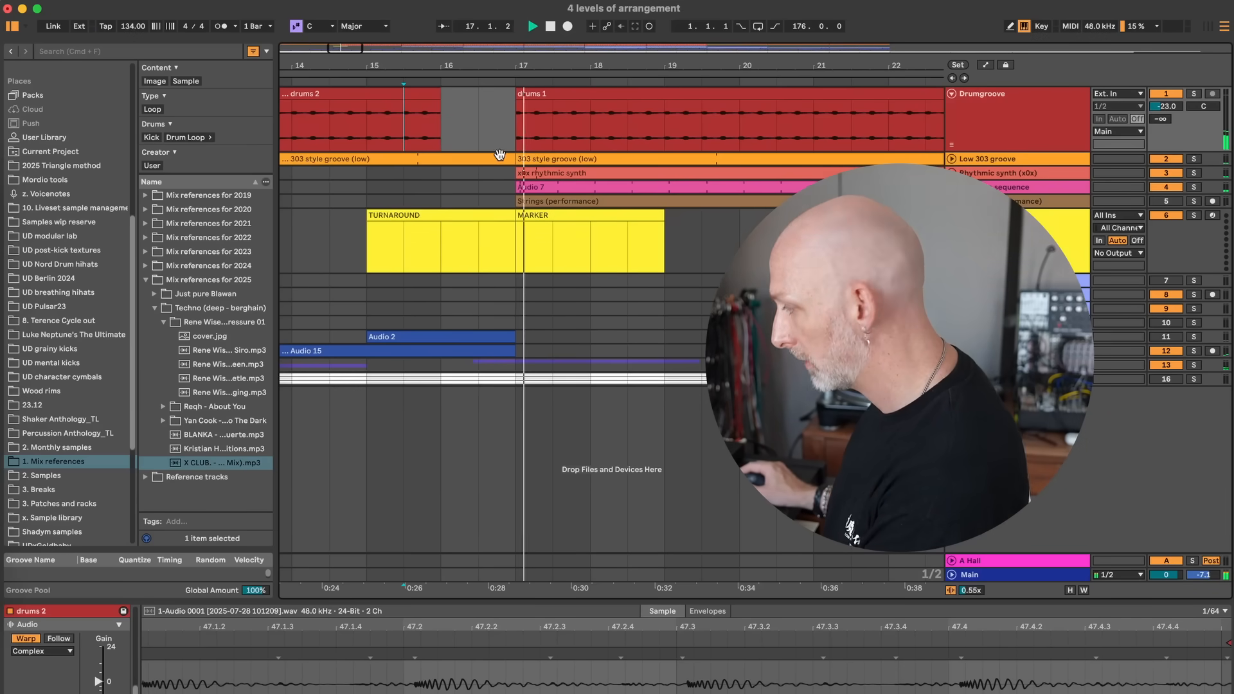
Undo the drum cut, reverse the Drumgroove audio in bar 16 instead, and audition the transition
key("super+z")
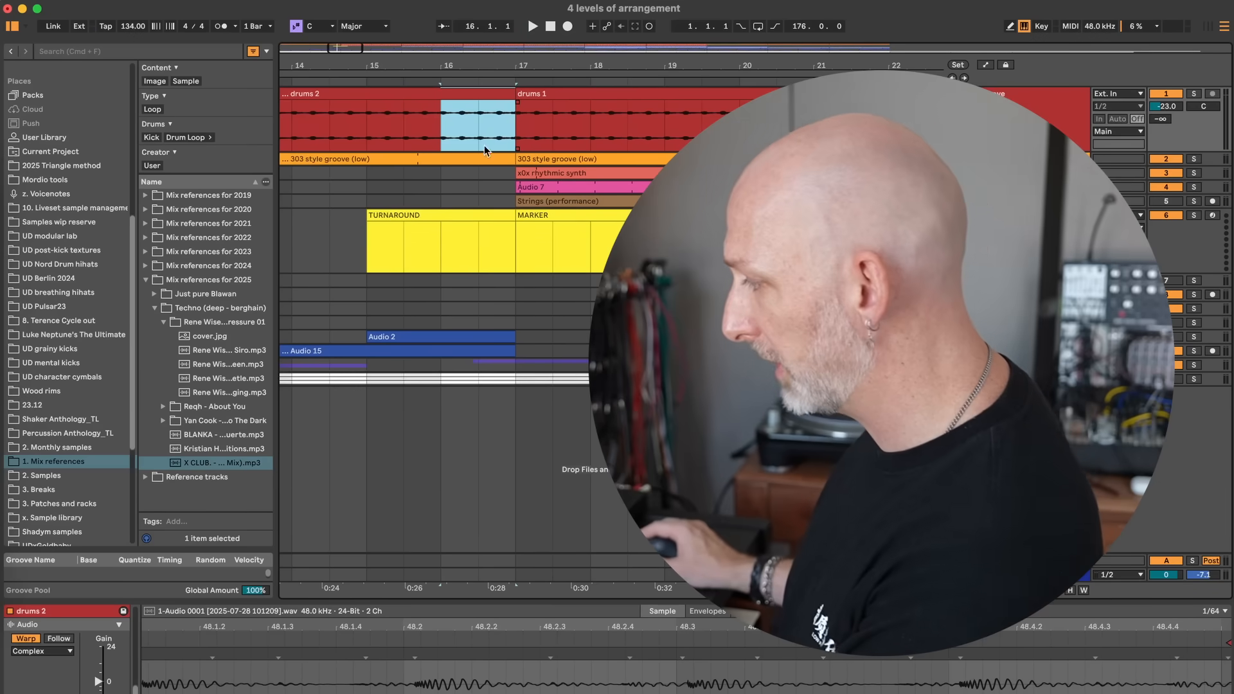
key("r")
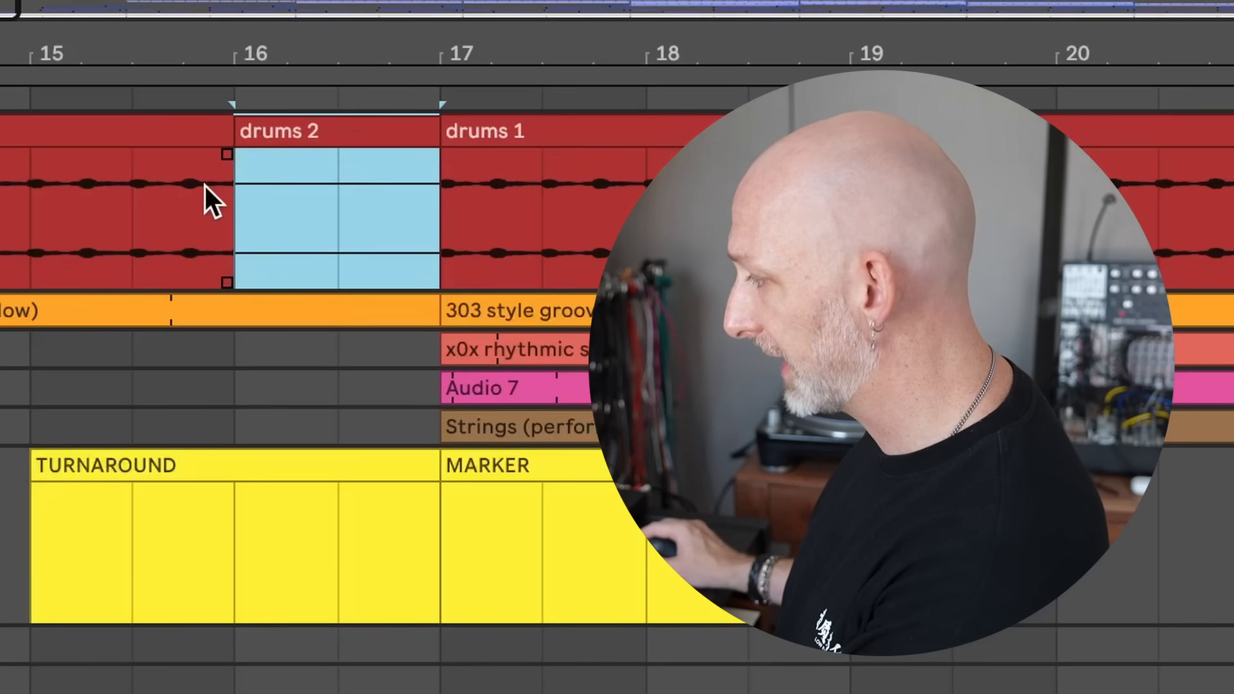
left_click(184, 213)
left_click(169, 230)
key("space")
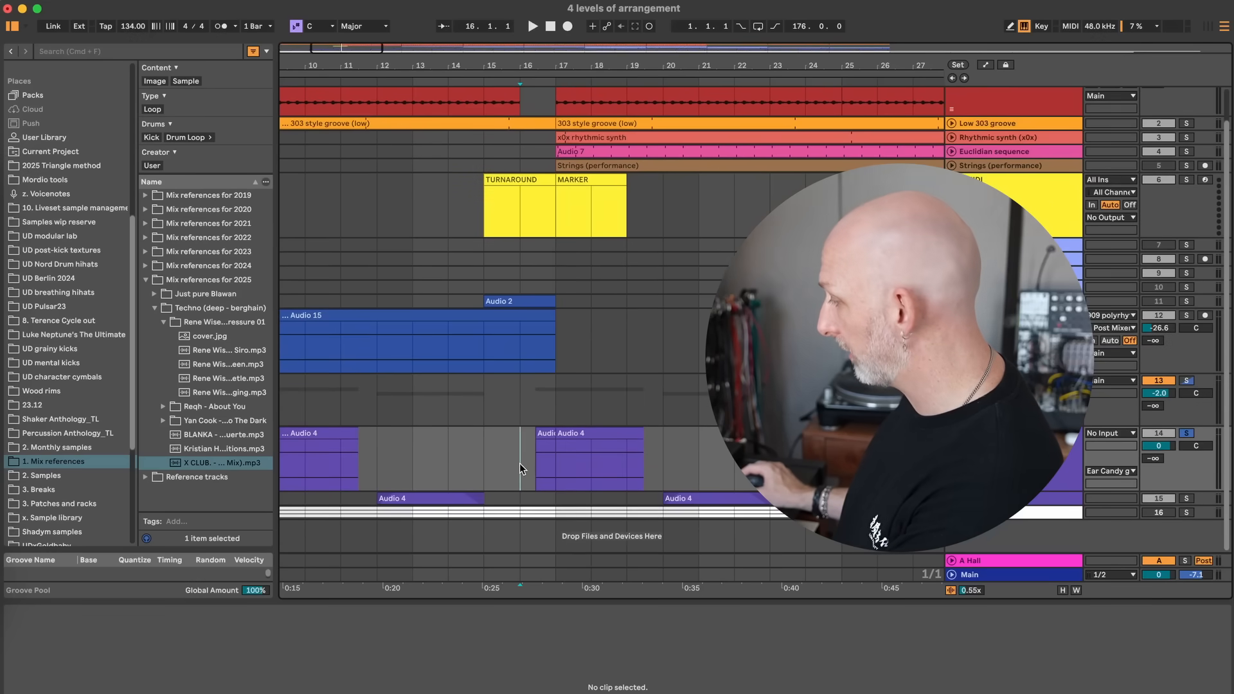
Examine and audition the Ear Candy 1 clips around the bar 17 transition
left_click_drag(519, 463, 580, 465)
left_click(520, 464)
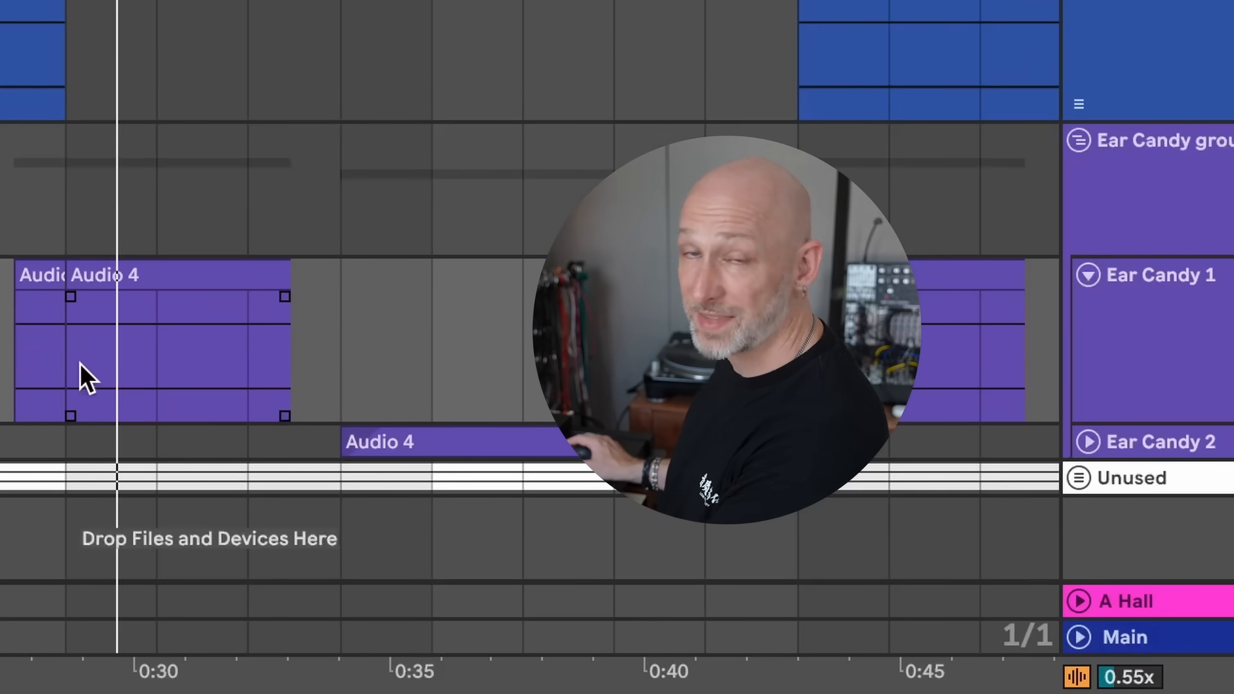
left_click_drag(94, 378, 307, 373)
left_click(334, 368)
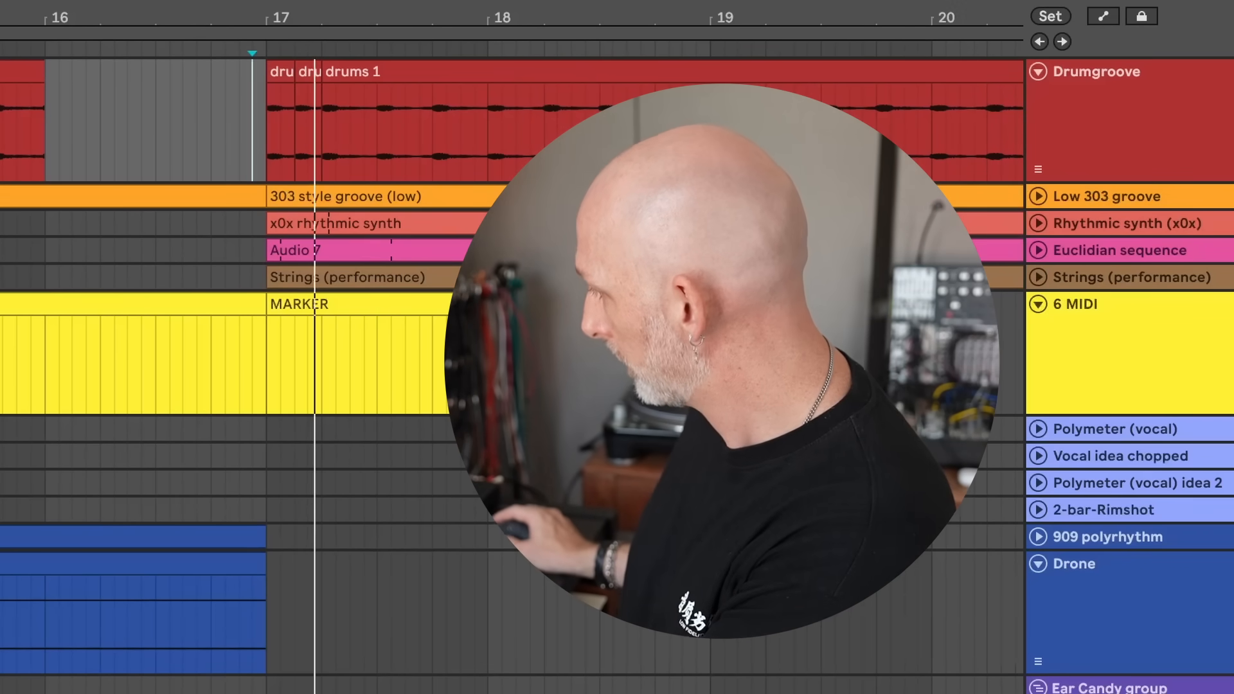
Audition the short repeated drum slices at bar 17, starting just before the bar line
key("space")
key("space")
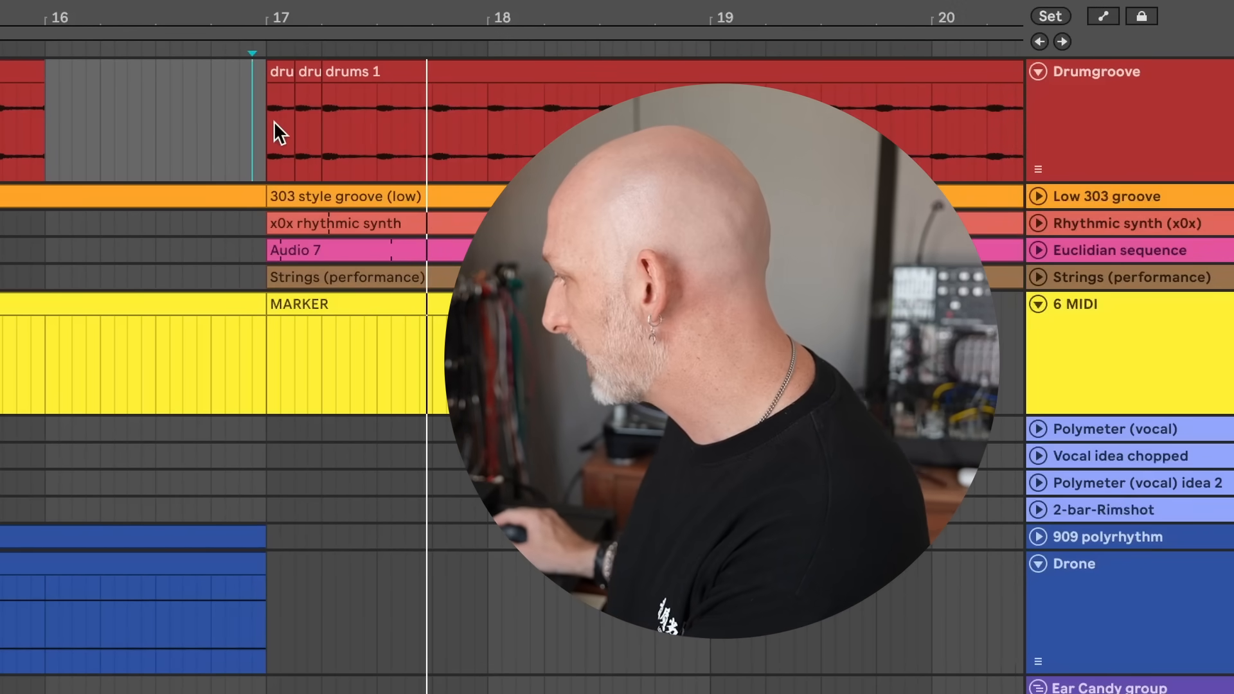
left_click(281, 122)
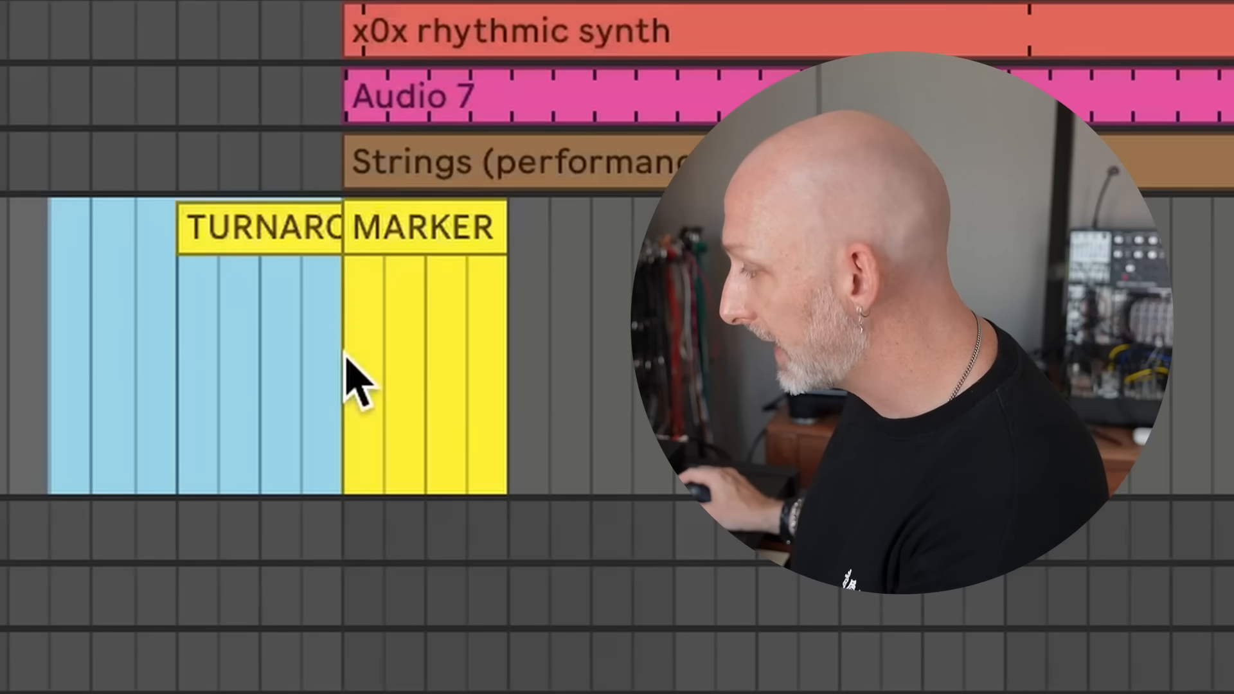
Mark out the four bars after bar 17 and the span leading up to it around the TURNAROUND and MARKER clips
left_click_drag(343, 352, 673, 353)
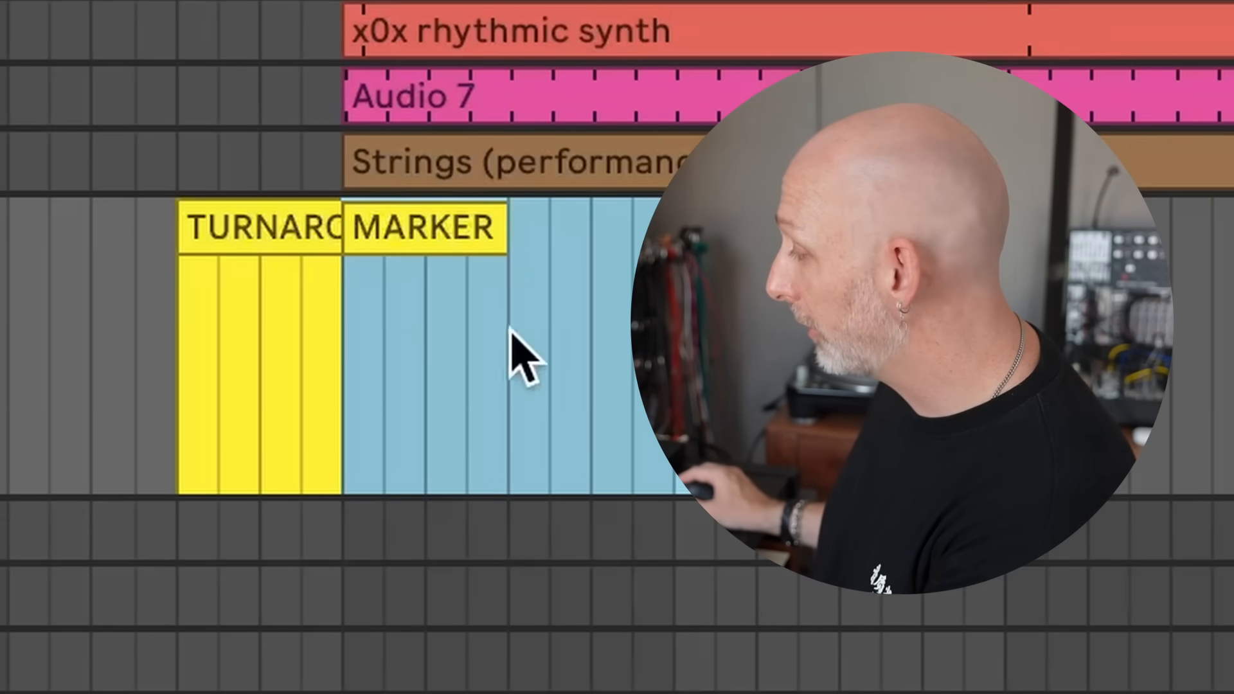
left_click_drag(350, 309, 315, 355)
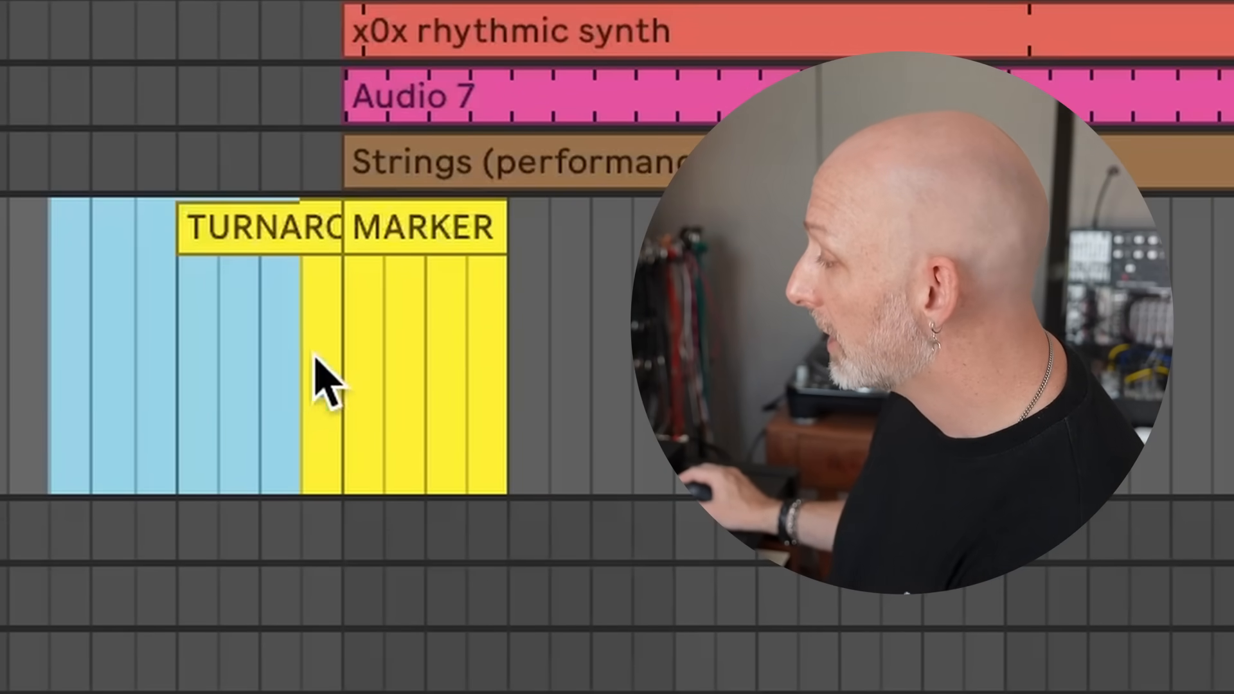
left_click(320, 357)
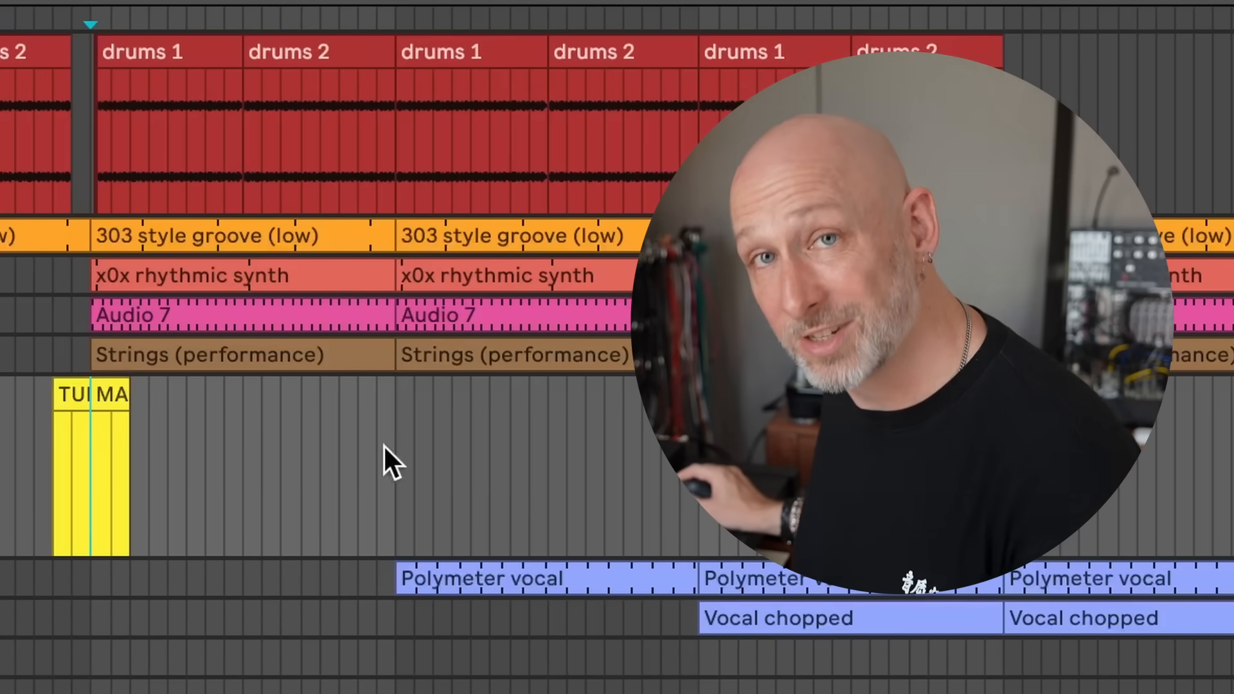
Mark out the two bars before and after bar 33 on the MIDI track, where the next section change falls
left_click_drag(356, 425, 430, 431)
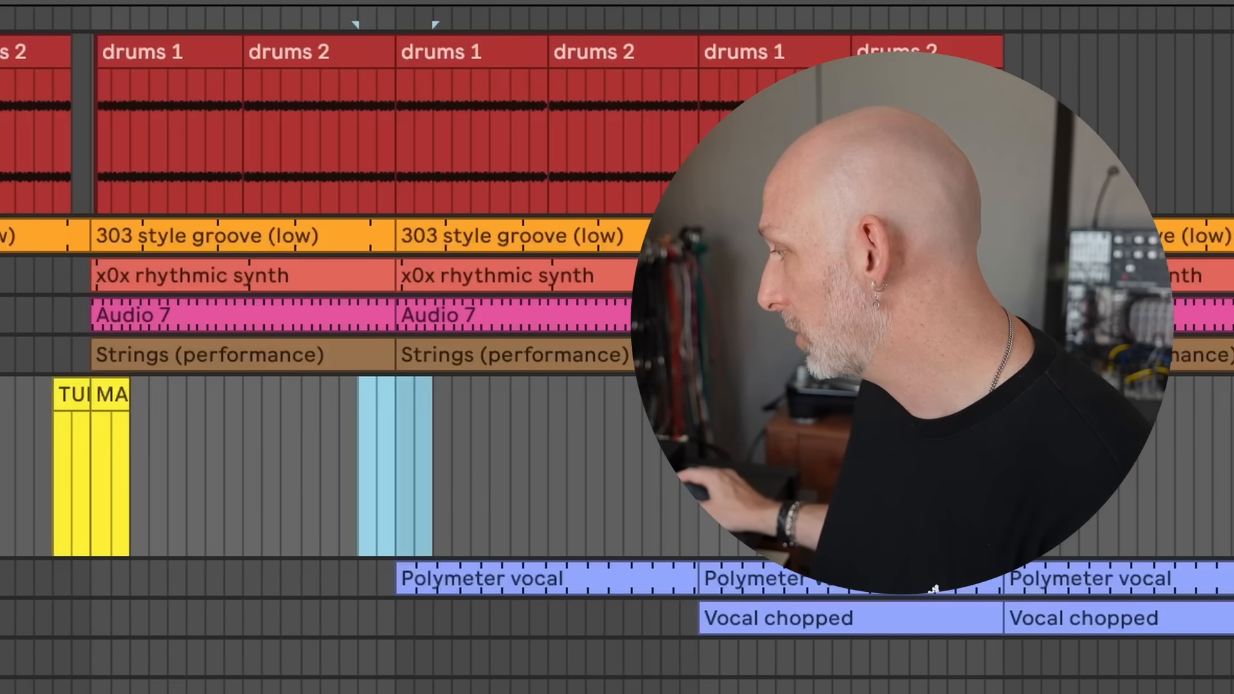
mouse_move(401, 3)
left_mouse_down()
mouse_move(399, 225)
mouse_move(369, 3)
mouse_move(54, 1)
left_mouse_up()
left_click(296, 423)
left_click(471, 424)
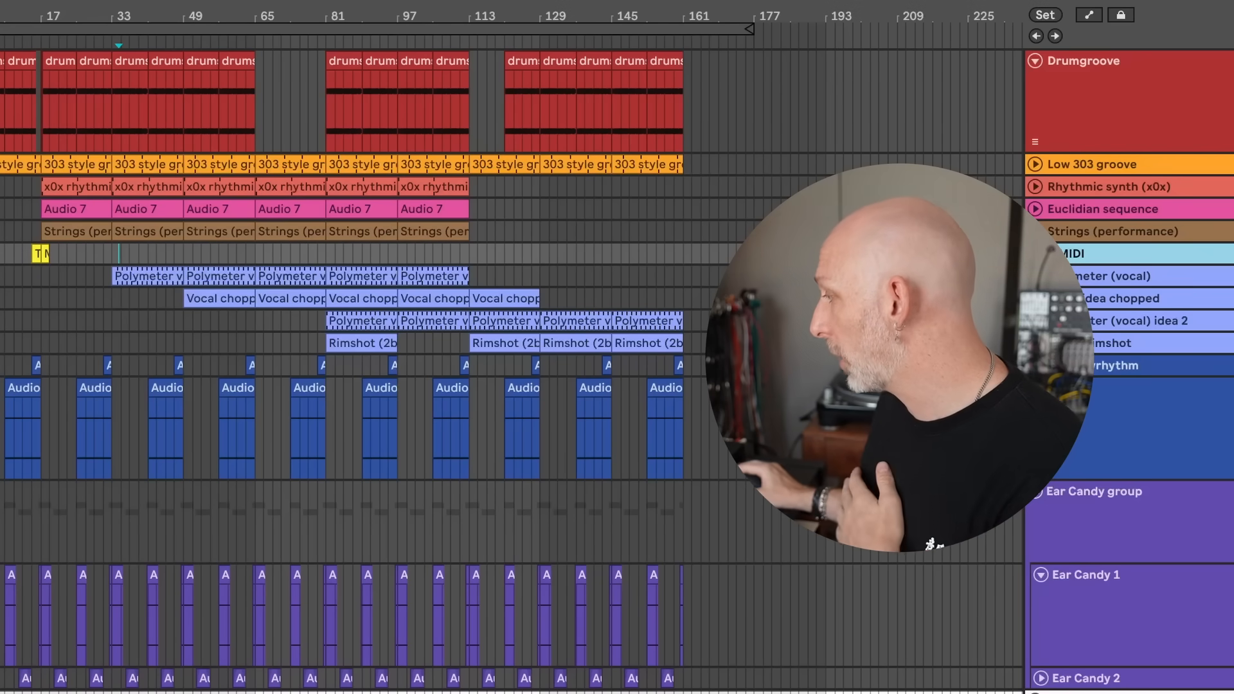
Examine the section from bar 81 to 97 across the Drumgroove to Rimshot tracks and the drum gap before it
left_click_drag(285, 17, 382, 164)
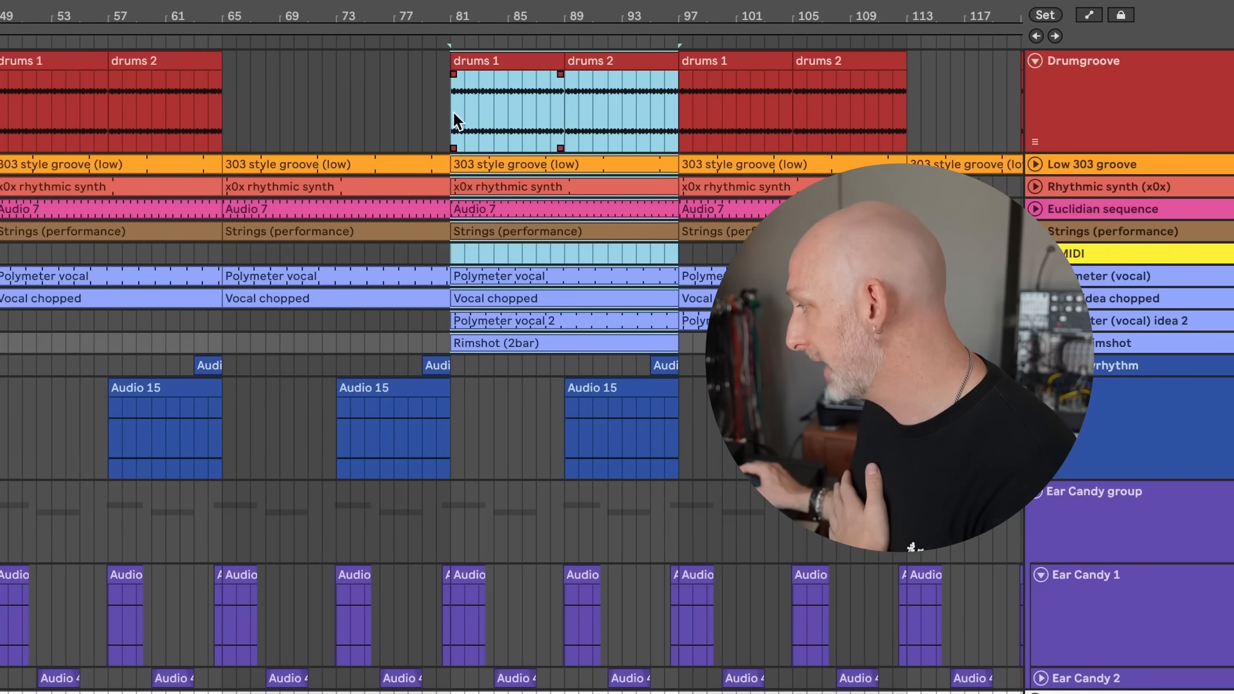
left_click_drag(453, 119, 676, 349)
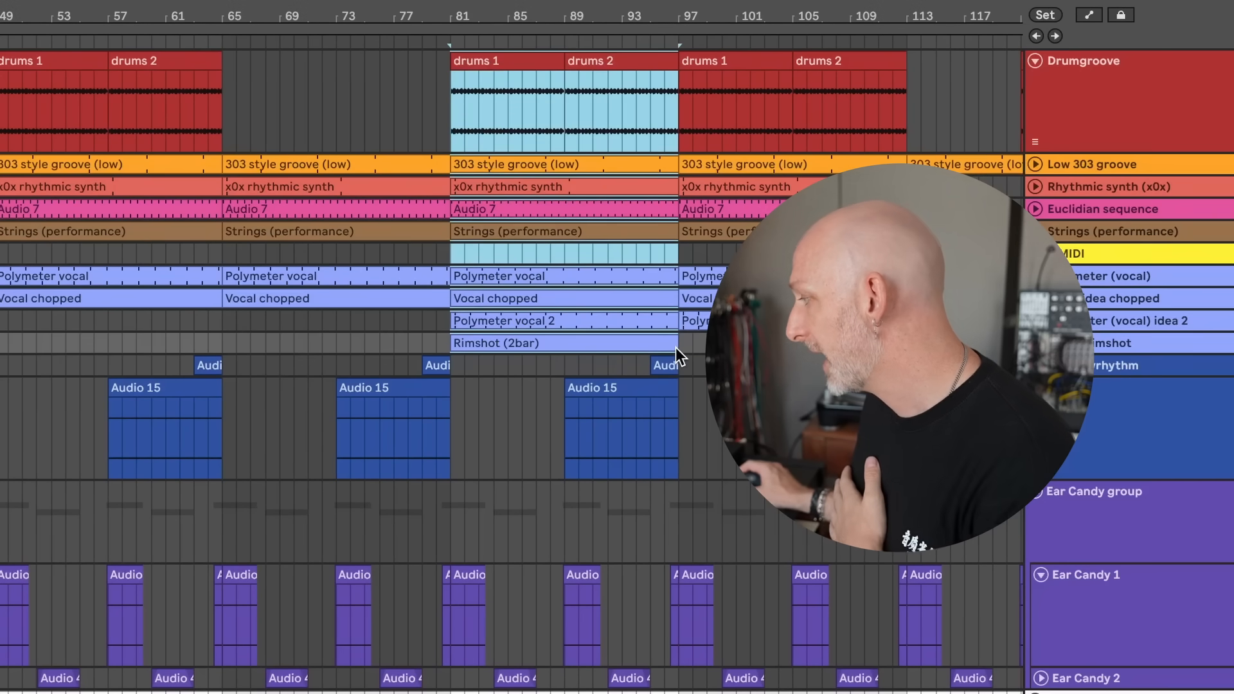
left_click(330, 56)
left_click(361, 110)
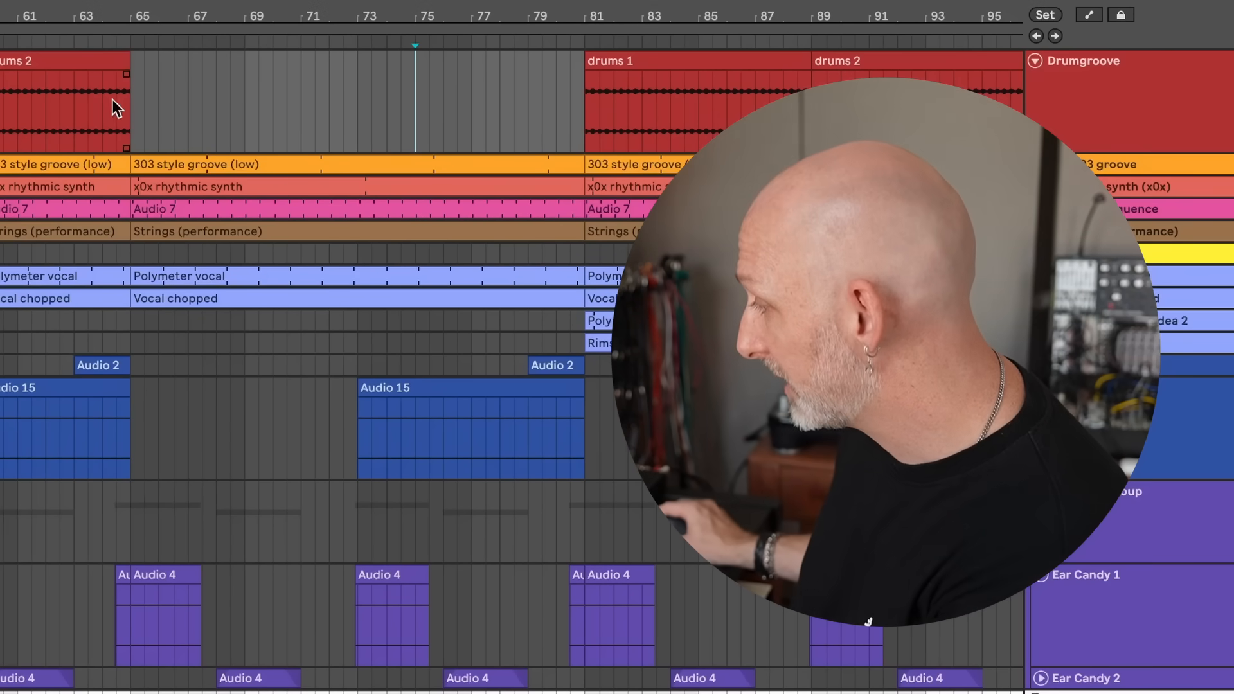
Remove the Low 303 groove, Rhythmic synth and Euclidian sequence parts from bar 65 to bar 73 in the drum gap
left_click_drag(173, 121, 883, 120)
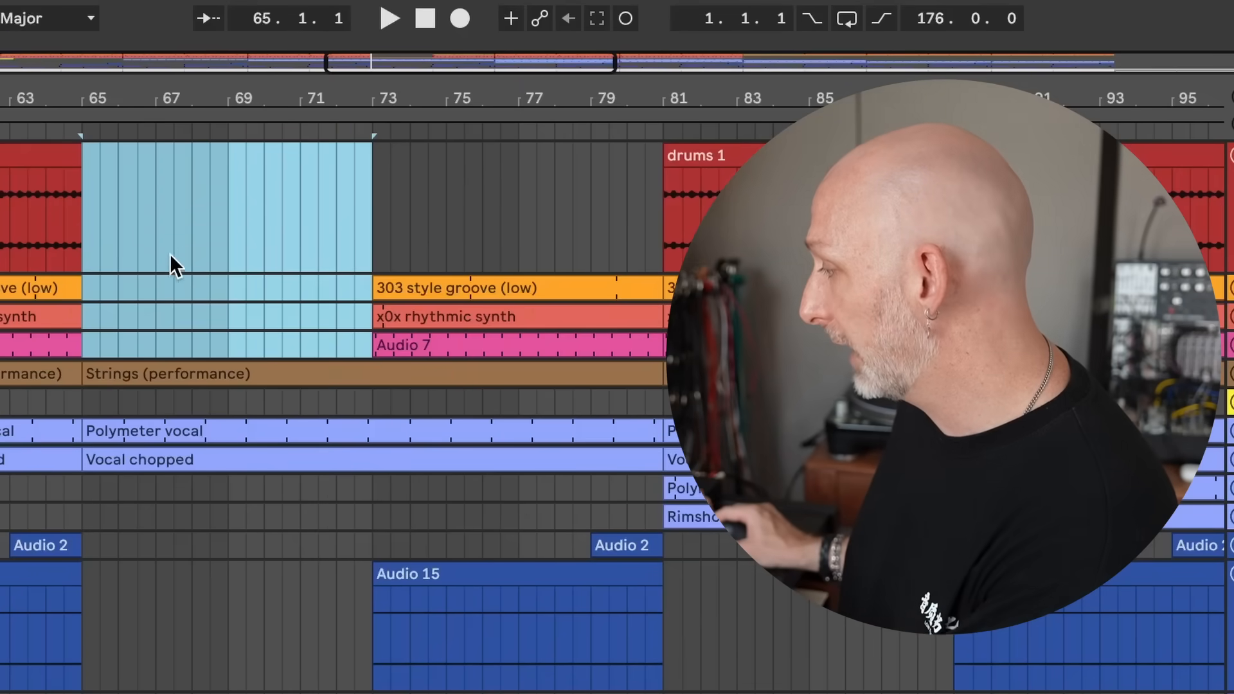
left_click(170, 253)
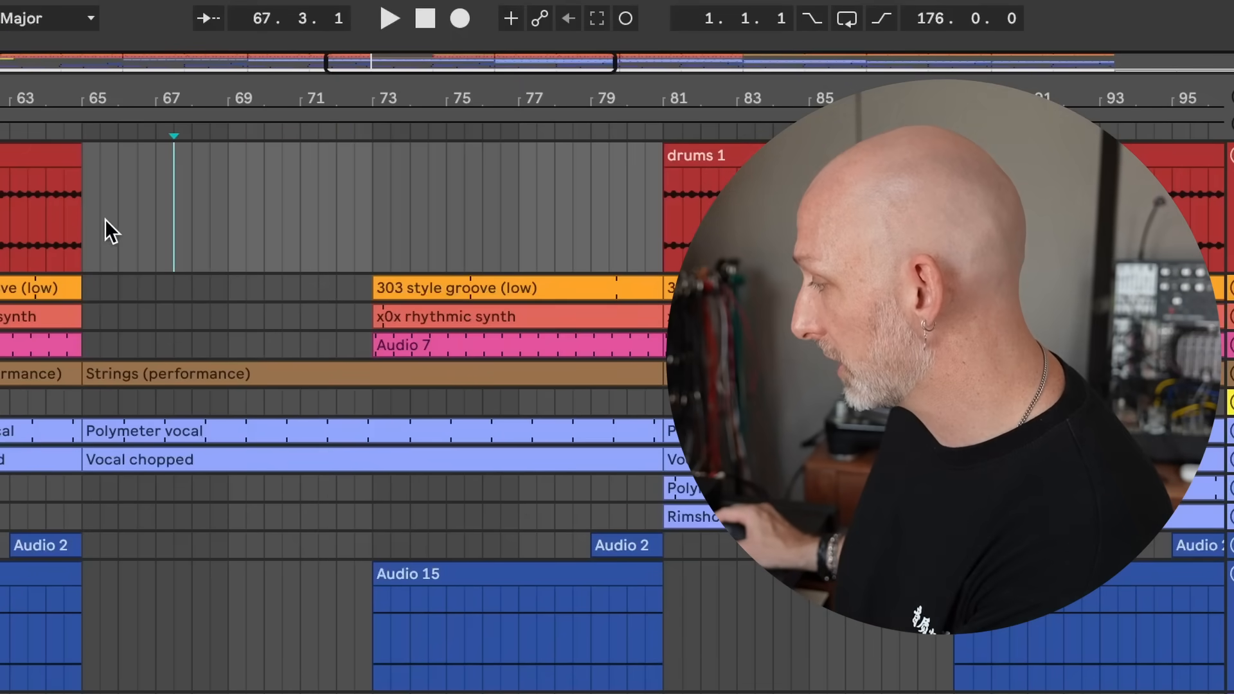
key("ctrl+z")
left_click_drag(86, 209, 380, 347)
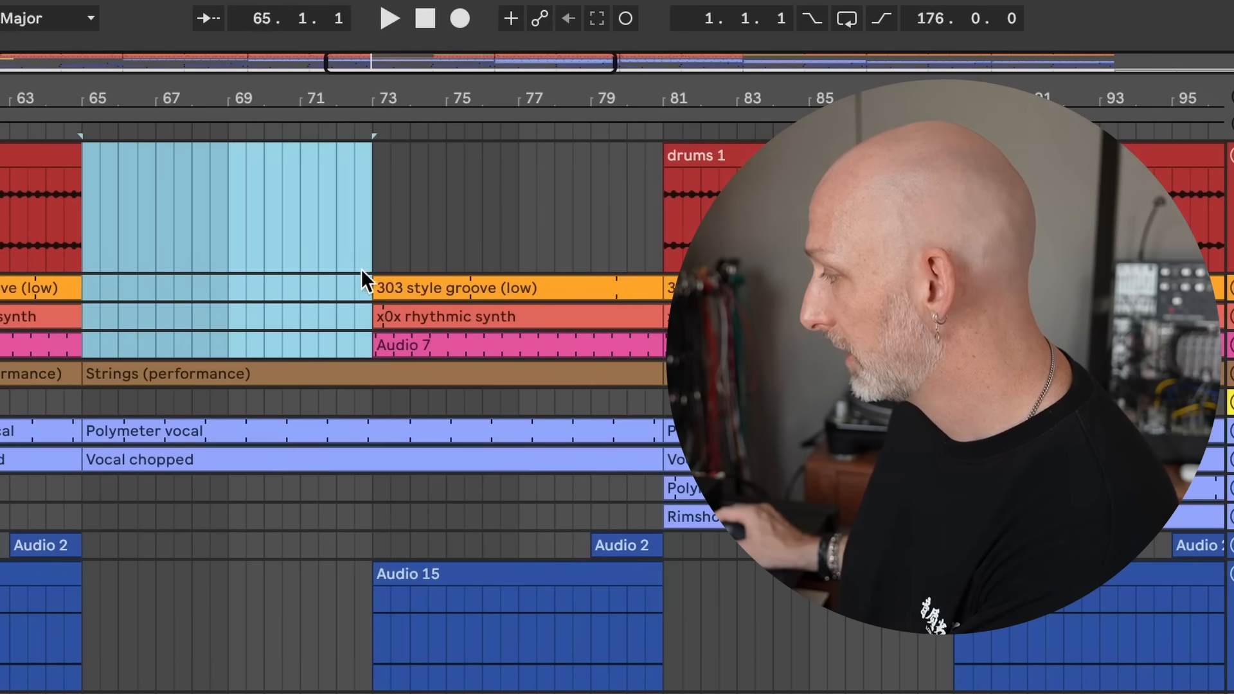
Cut the last bar before bar 81 from the 303 groove, rhythmic synth, Euclidian sequence and Strings clips
mouse_move(381, 234)
left_mouse_down()
mouse_move(614, 225)
mouse_move(663, 270)
mouse_move(660, 371)
left_mouse_up()
key("Delete")
left_click(658, 216)
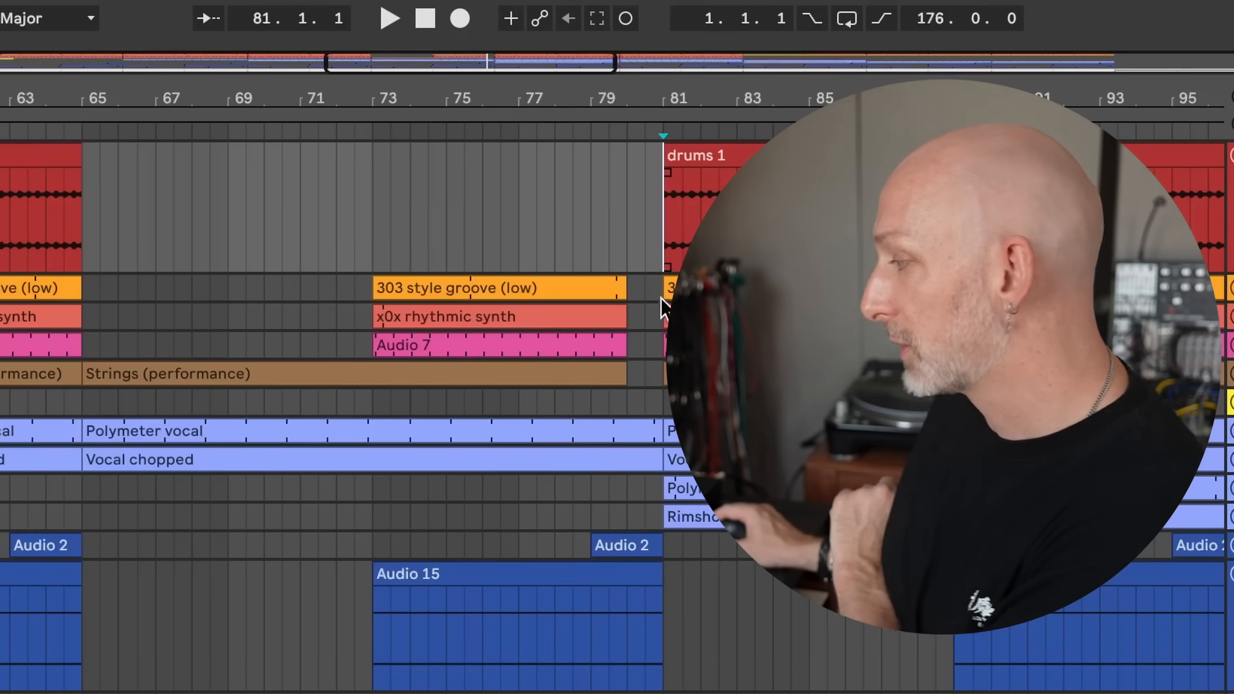